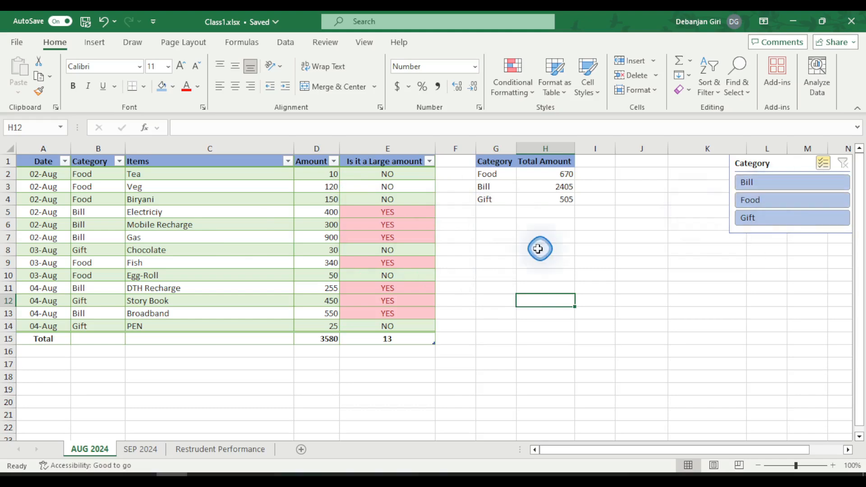
- On the Restrudent Performance sheet, insert a clustered column chart from the range B1:D5 and move it beside the data table
left_click(225, 448)
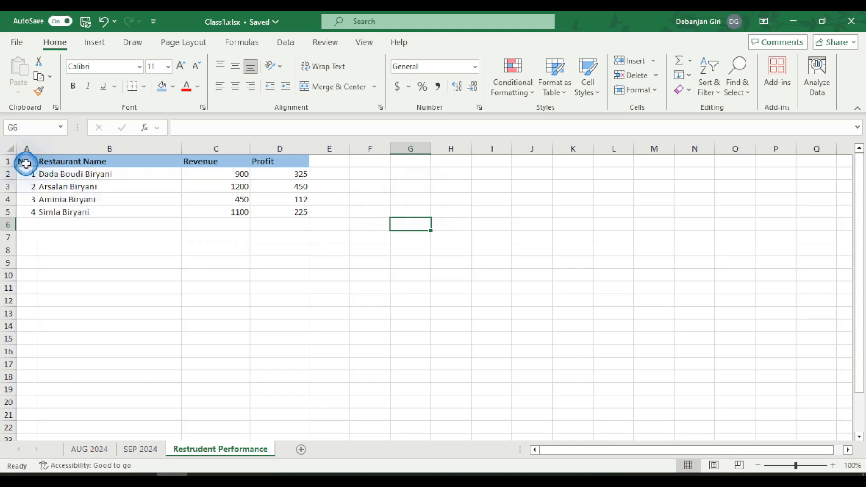
left_click_drag(26, 163, 280, 212)
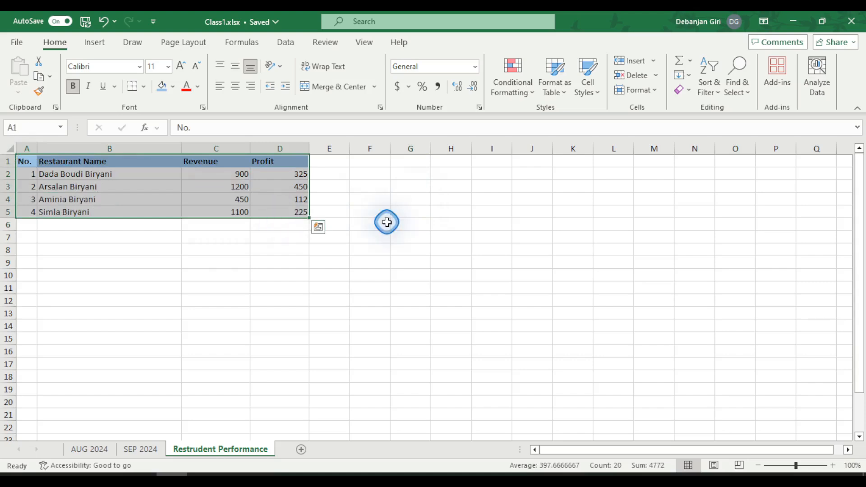
left_click(135, 270)
left_click(60, 162)
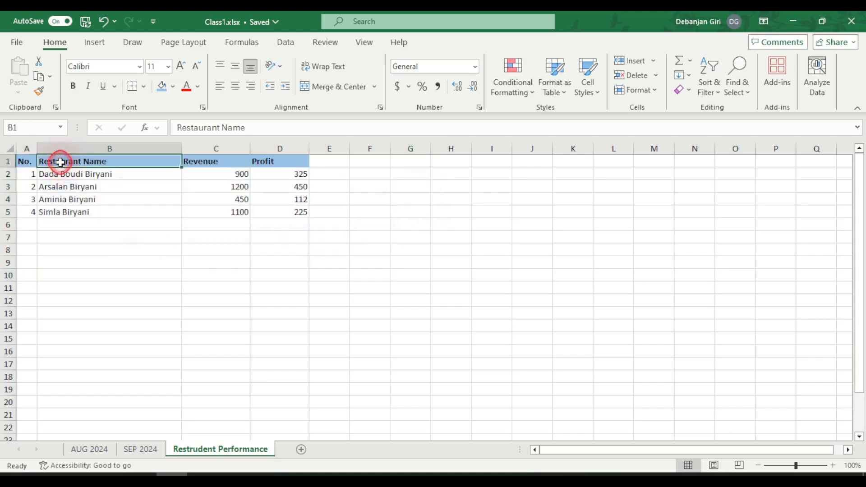
left_click_drag(60, 162, 280, 212)
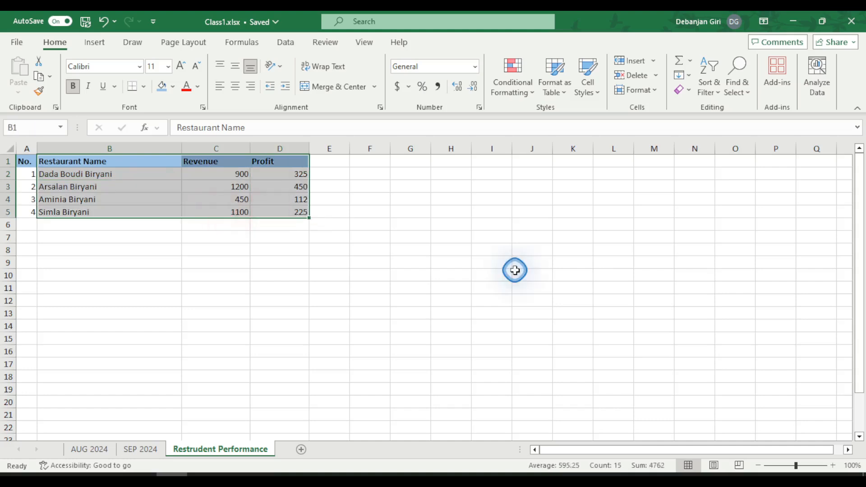
left_click(95, 44)
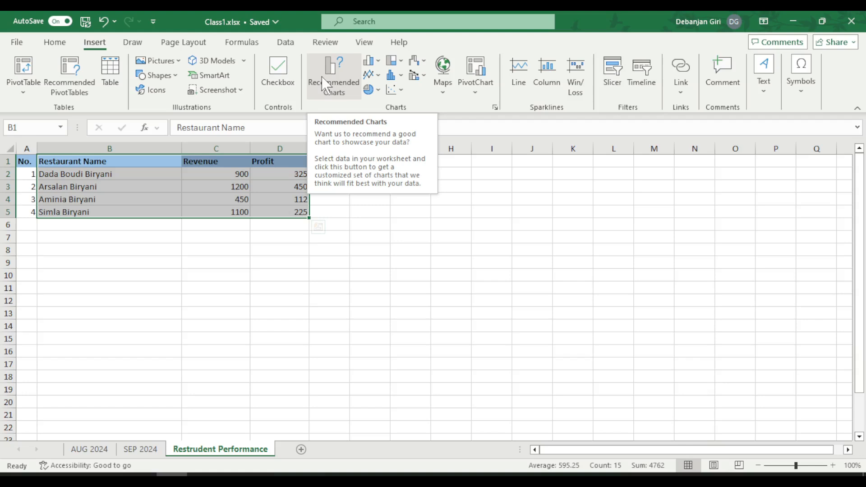
left_click(337, 83)
left_click(339, 89)
left_click(342, 65)
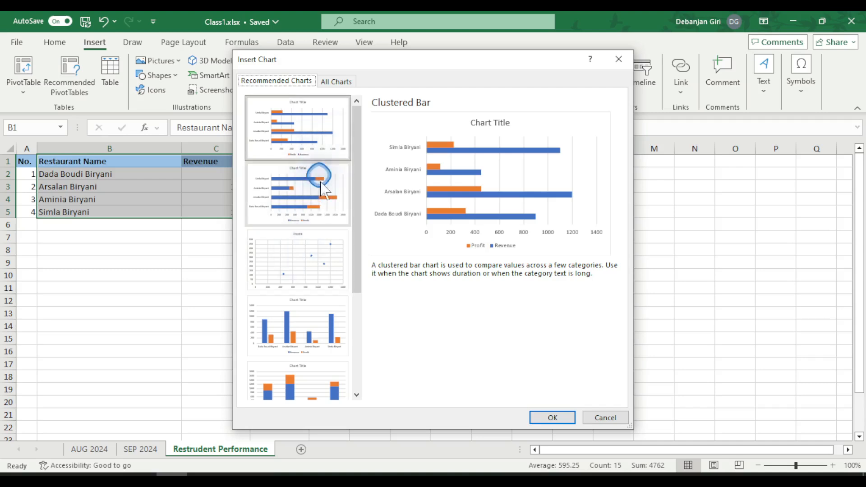
left_click(314, 334)
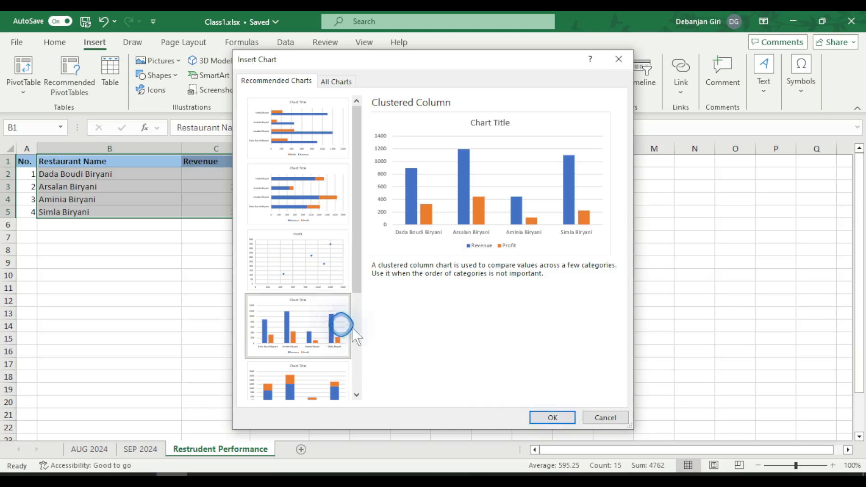
left_click(565, 417)
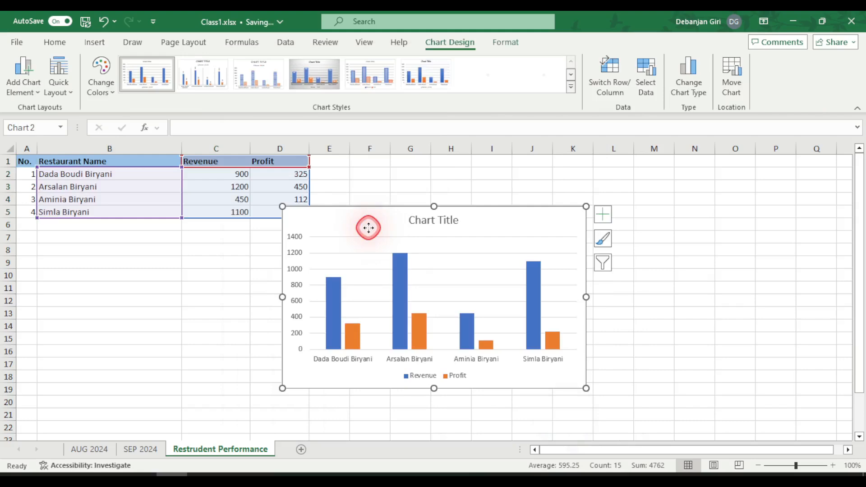
left_click_drag(368, 228, 494, 186)
- Replace the placeholder title of the column chart with "Restaurant Performance"
left_click(572, 181)
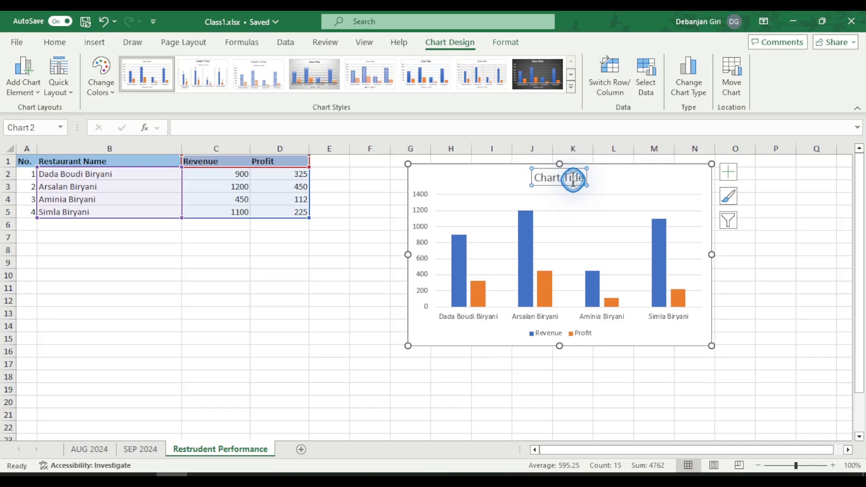
mouse_move(534, 221)
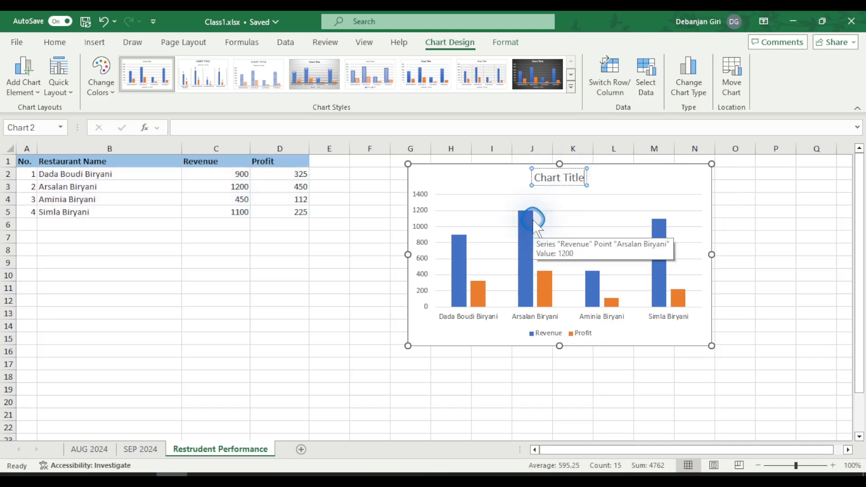
key("BackSpace")
key("BackSpace")
key("BackSpace")
key("BackSpace")
key("BackSpace")
key("BackSpace")
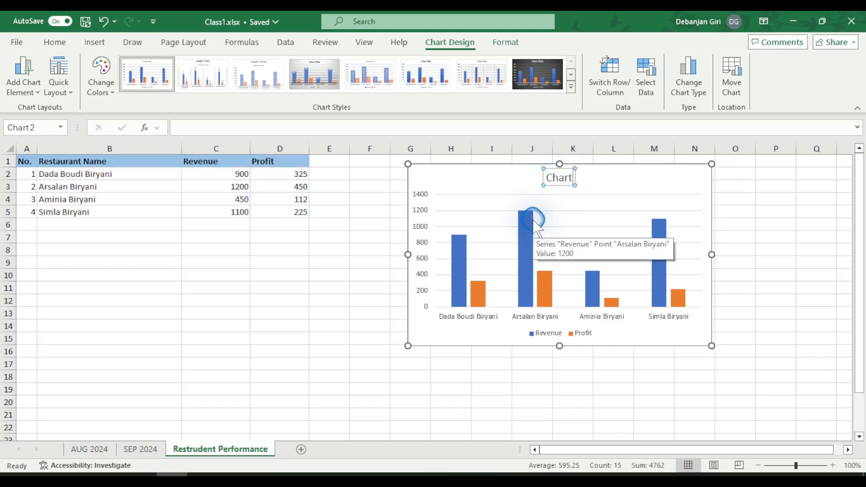
key("BackSpace")
key("BackSpace")
key("BackSpace")
key("BackSpace")
key("BackSpace")
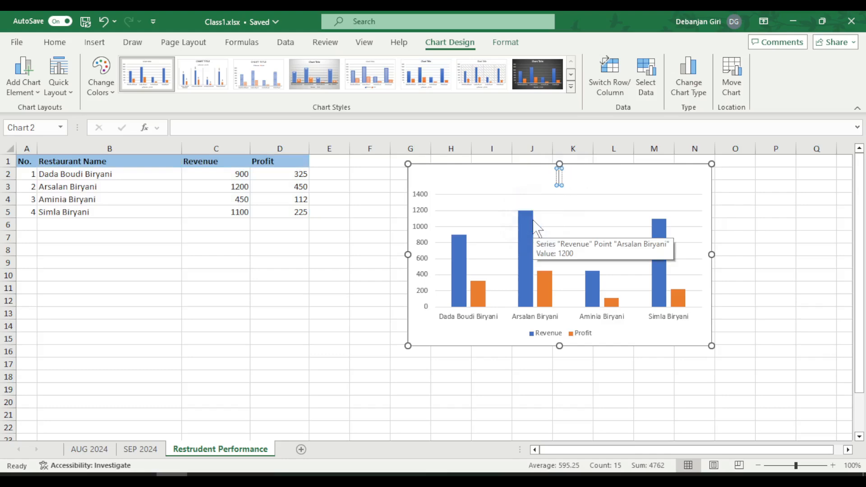
type("Rest")
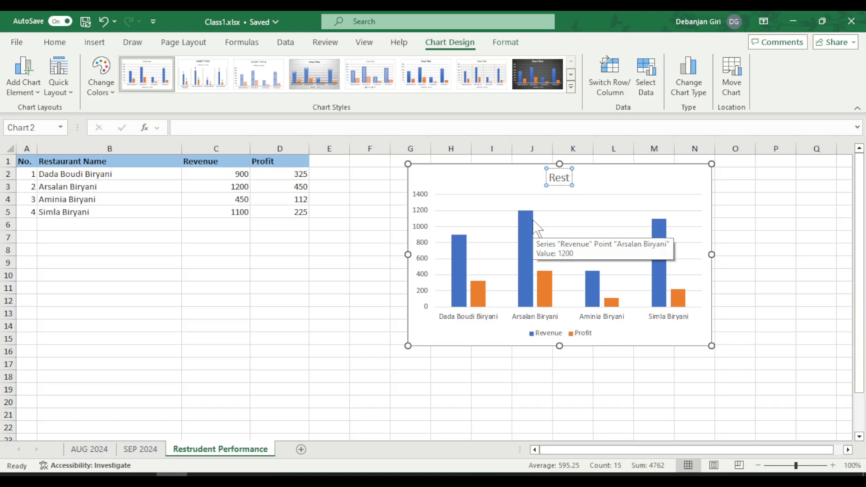
type("aur")
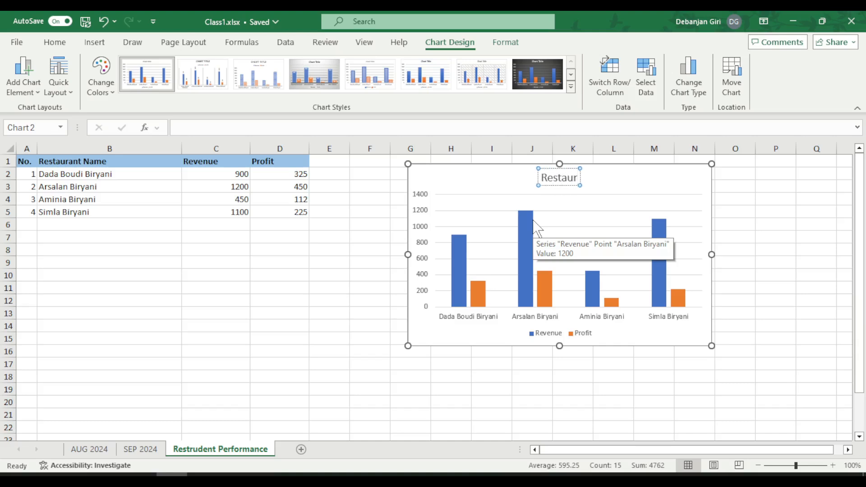
type("ant")
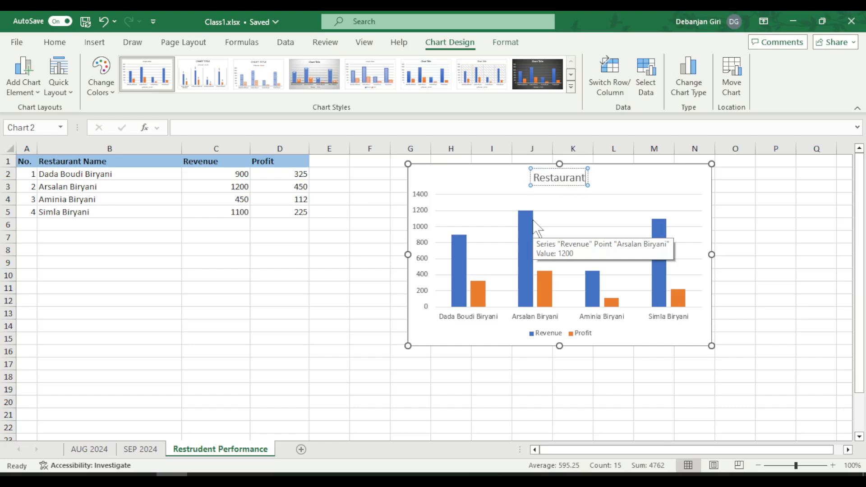
type(" Pe")
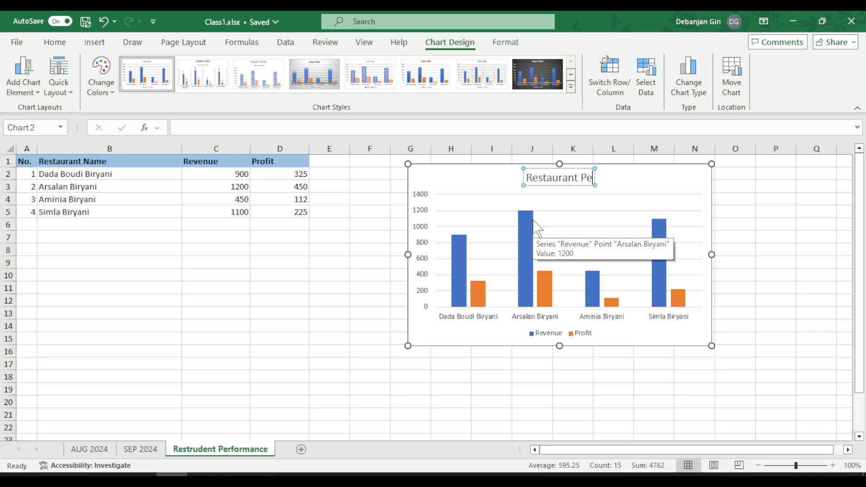
type("rformance")
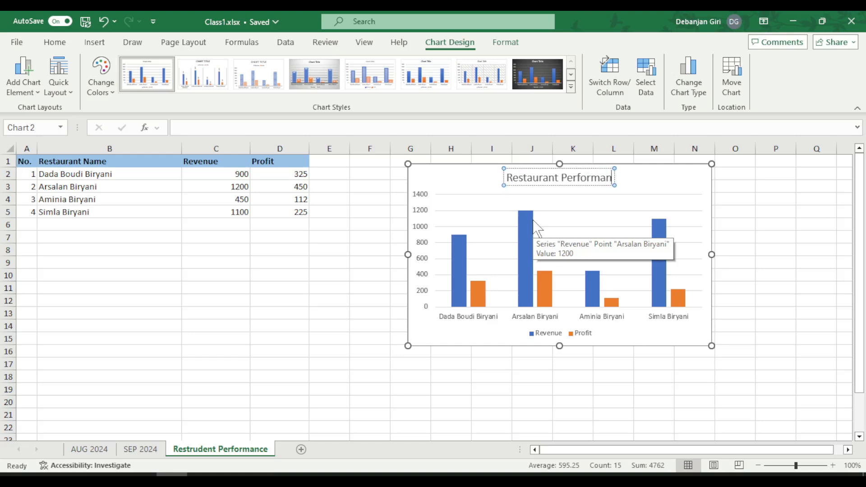
left_click(817, 271)
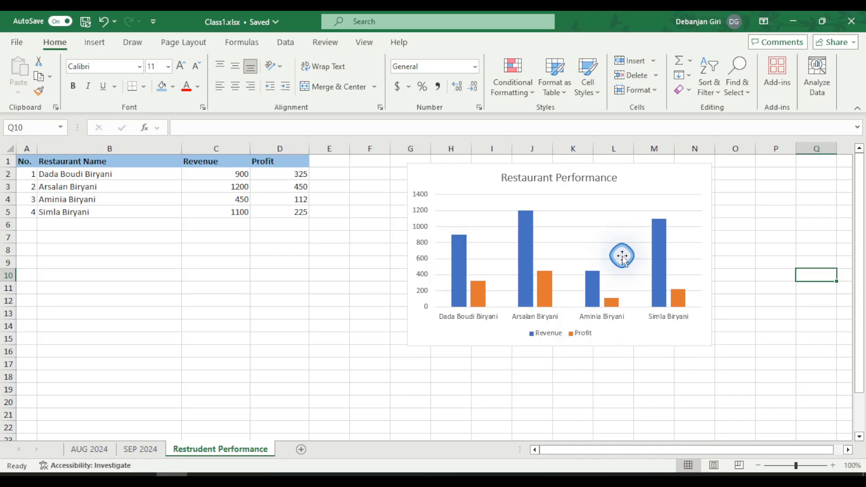
- Add axis titles to both axes of the restaurant column chart
left_click(707, 178)
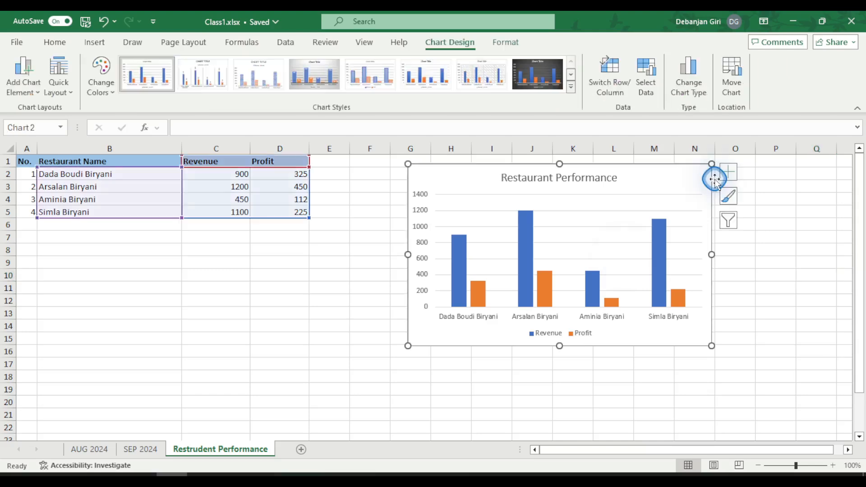
left_click(725, 173)
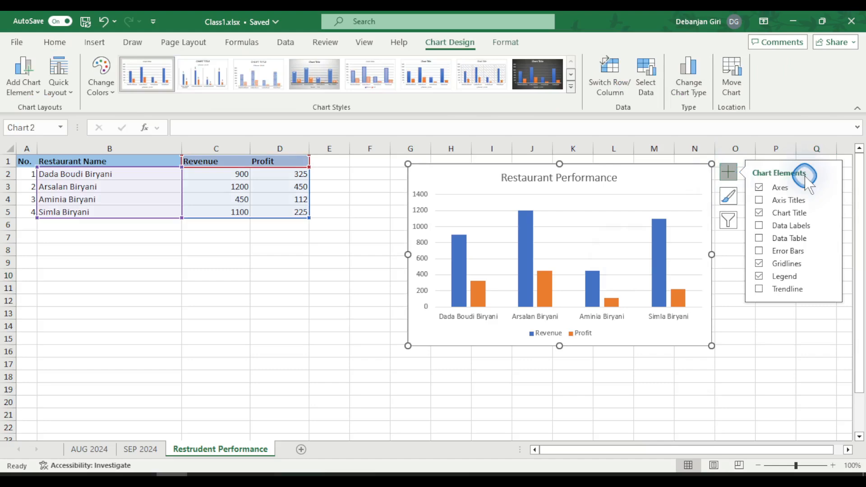
left_click(828, 188)
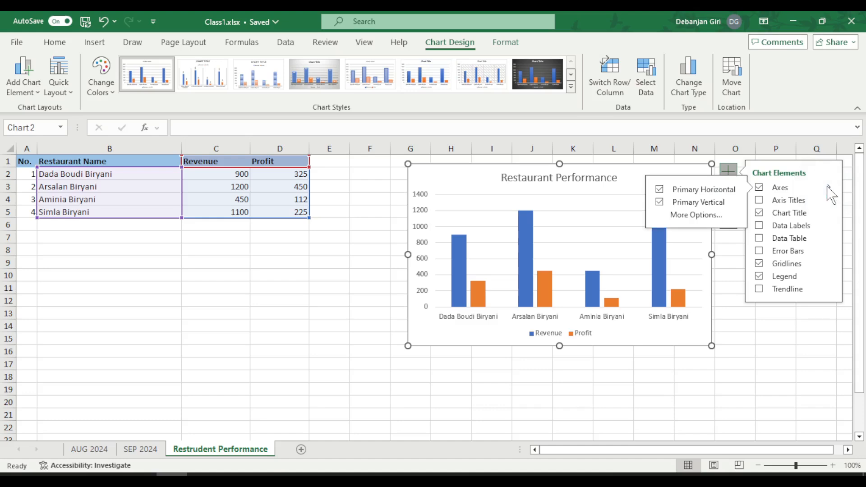
left_click(779, 188)
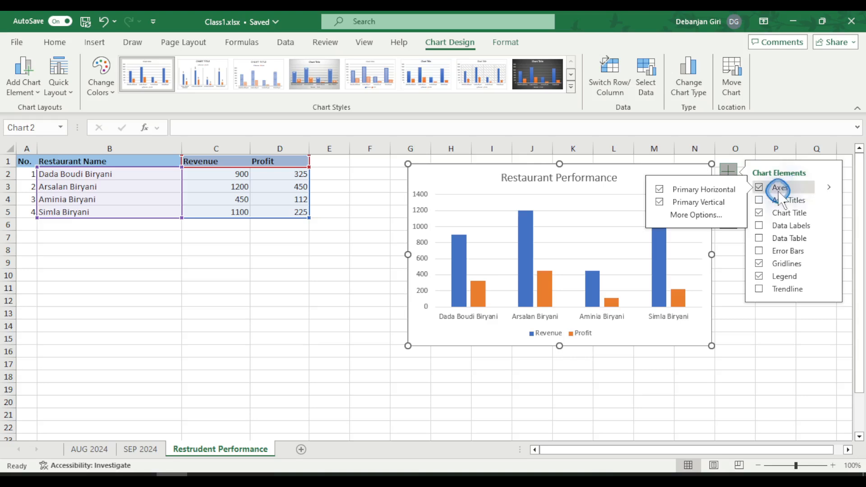
left_click(789, 202)
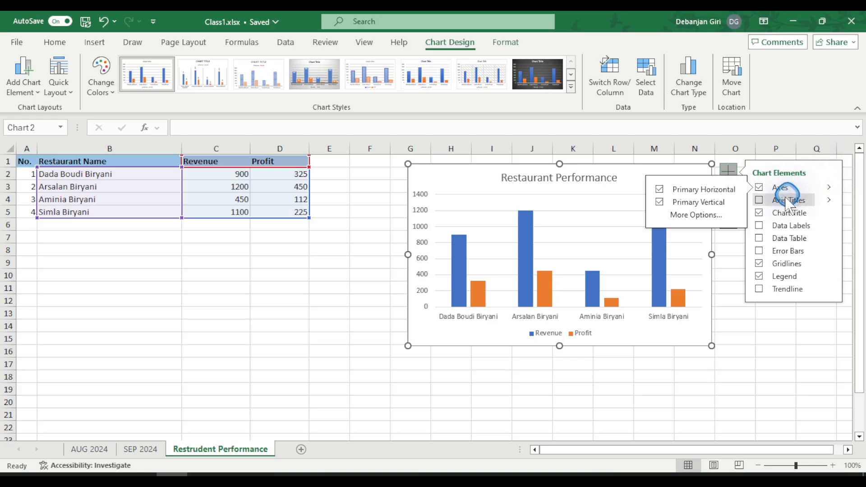
left_click(774, 202)
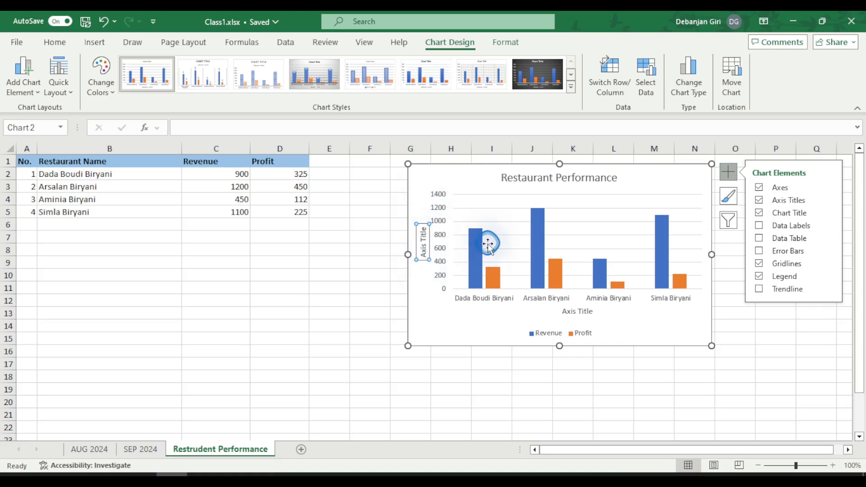
- Switch the chart title off and back on, and remove the axis titles from the chart
left_click(761, 213)
left_click(760, 213)
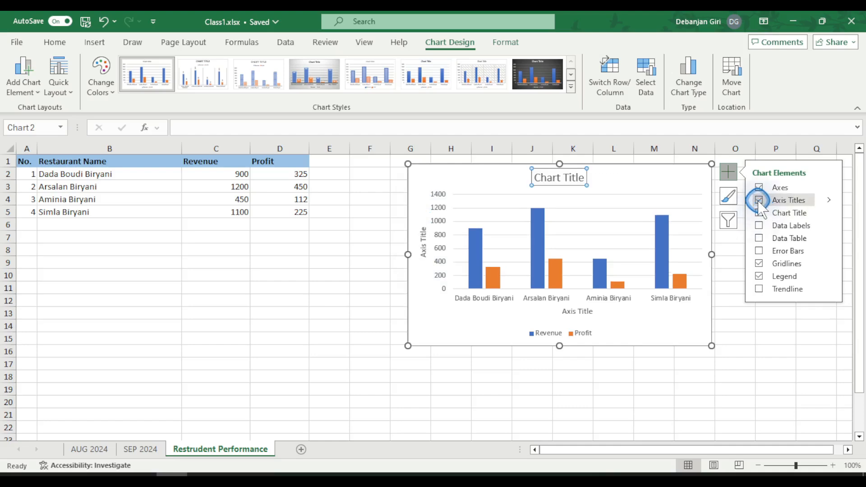
left_click(759, 201)
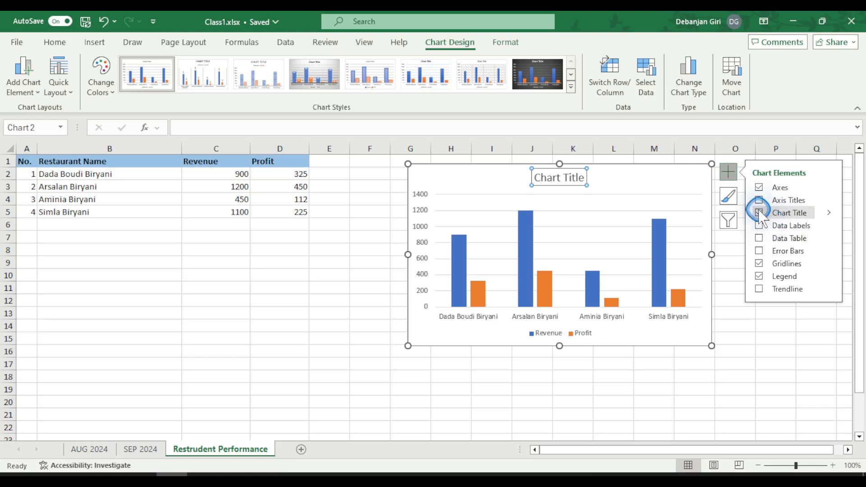
left_click(760, 213)
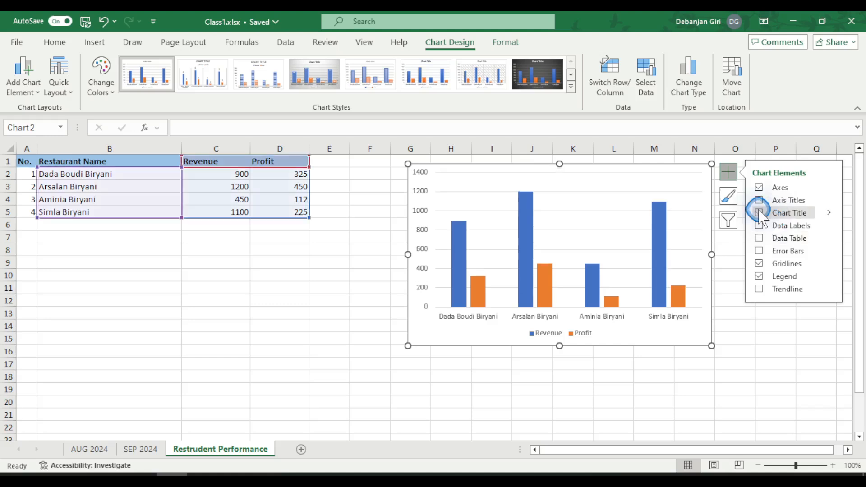
left_click(760, 213)
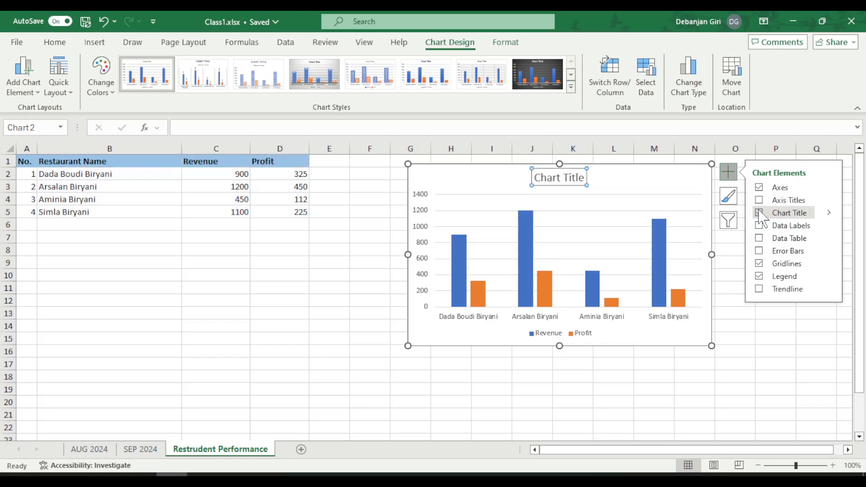
- Set the text of the re-added chart title to "Restaurant Performance"
left_click(560, 177)
triple_click(560, 177)
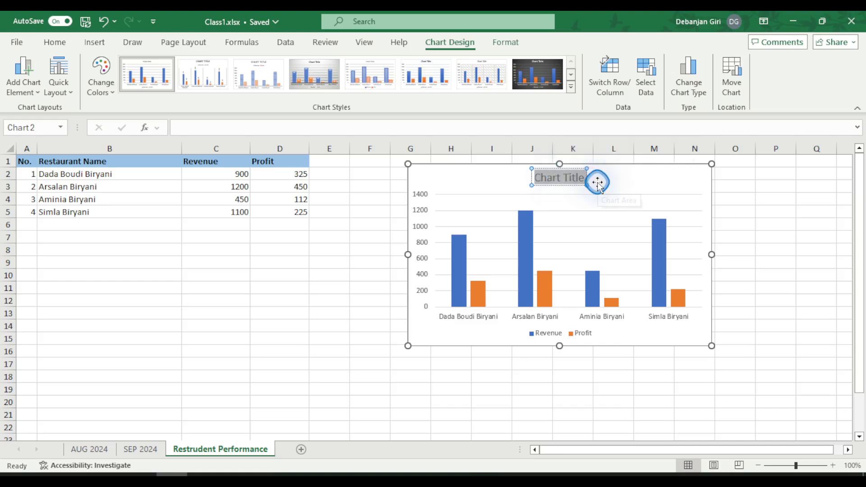
type("Res")
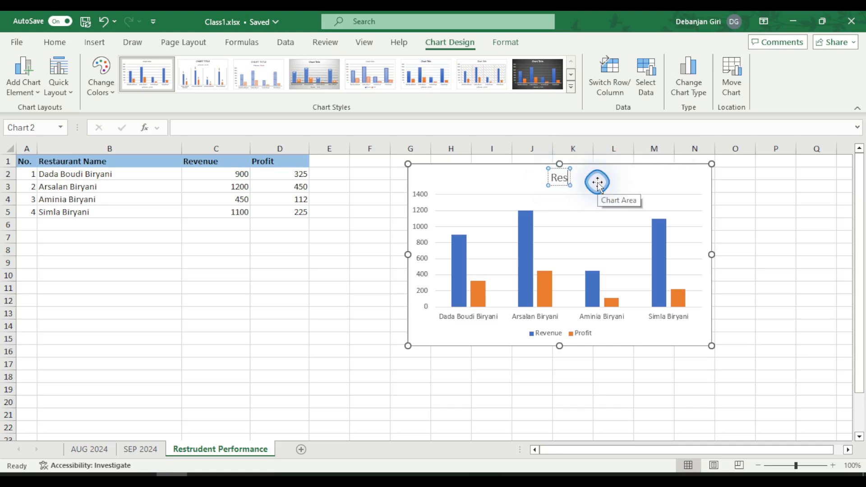
type("taurab")
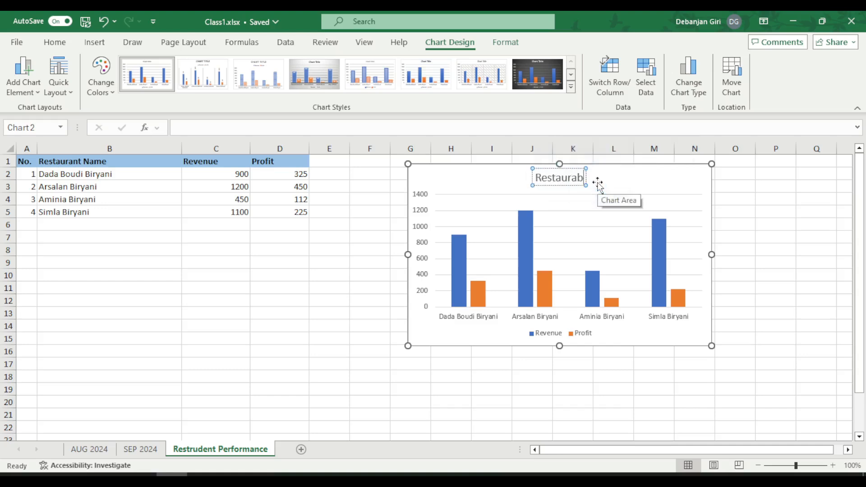
key("BackSpace")
type("nt")
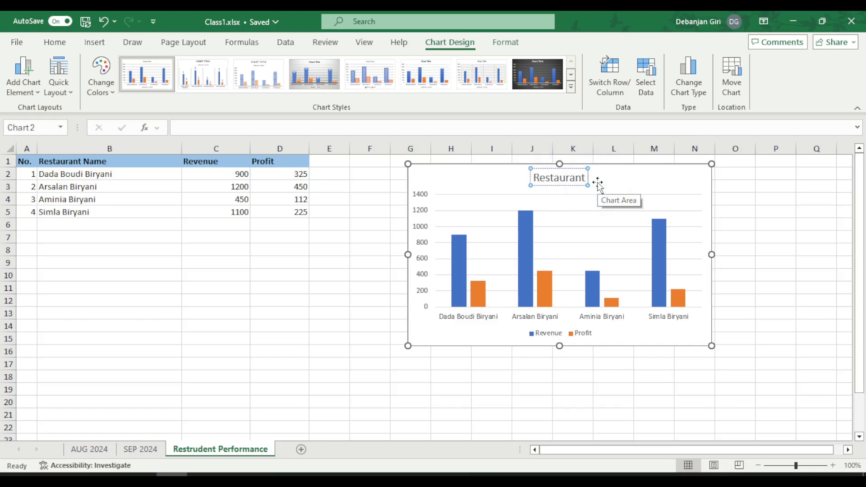
type(" Perf")
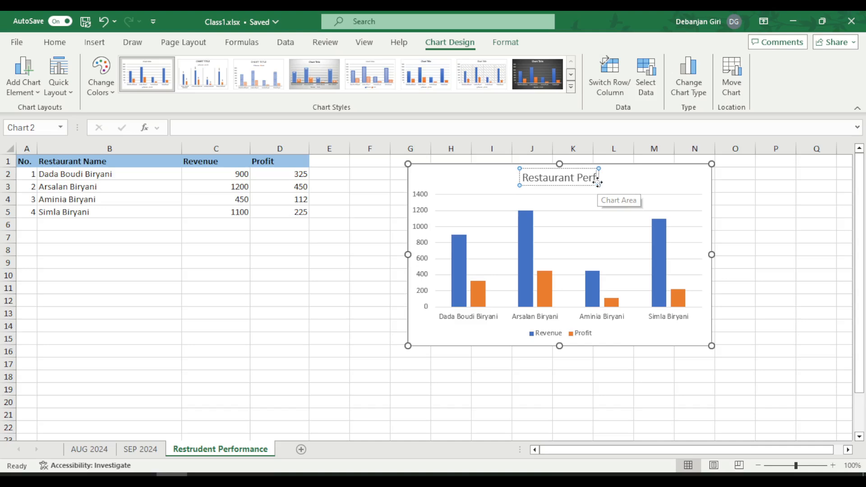
type("ormance")
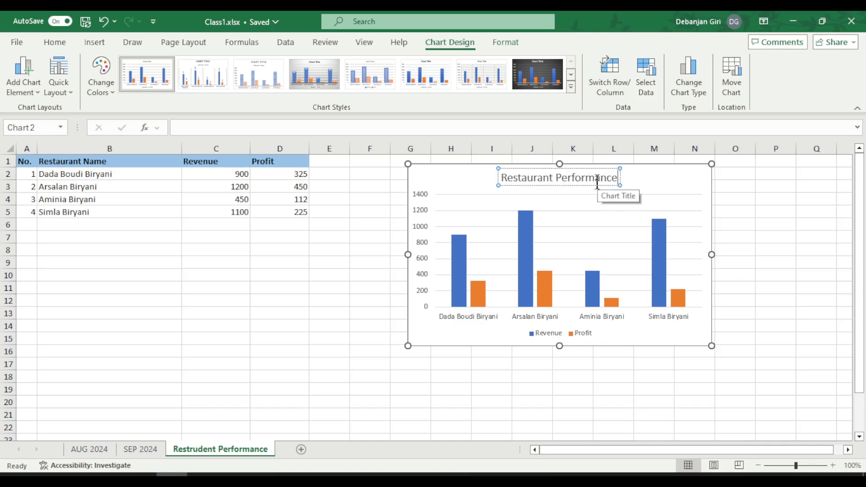
left_click(704, 184)
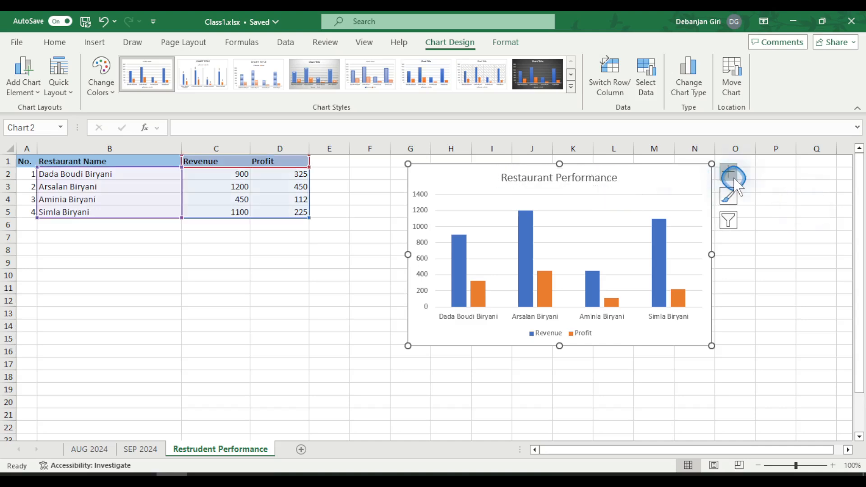
- Remove the gridlines and the legend from the Restaurant Performance chart
left_click(729, 174)
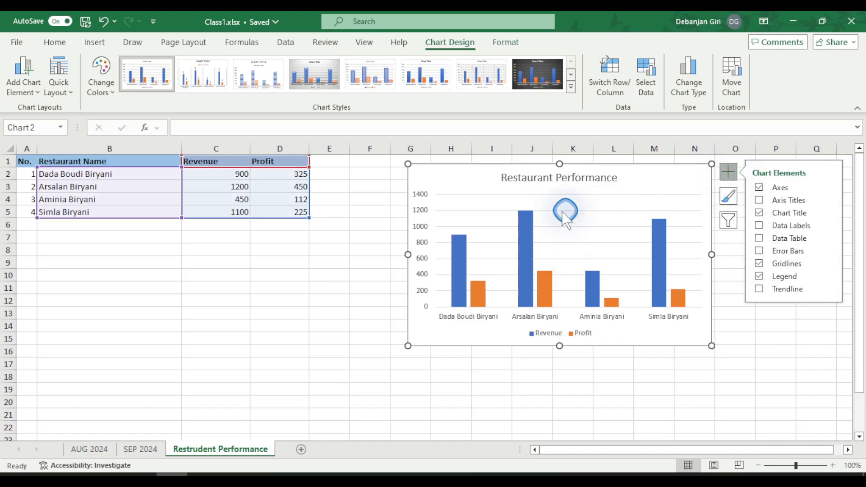
left_click(588, 281)
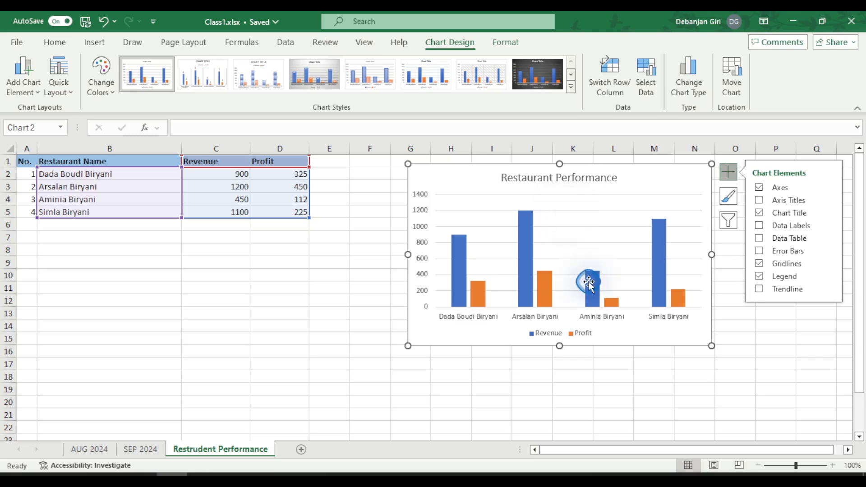
left_click(759, 264)
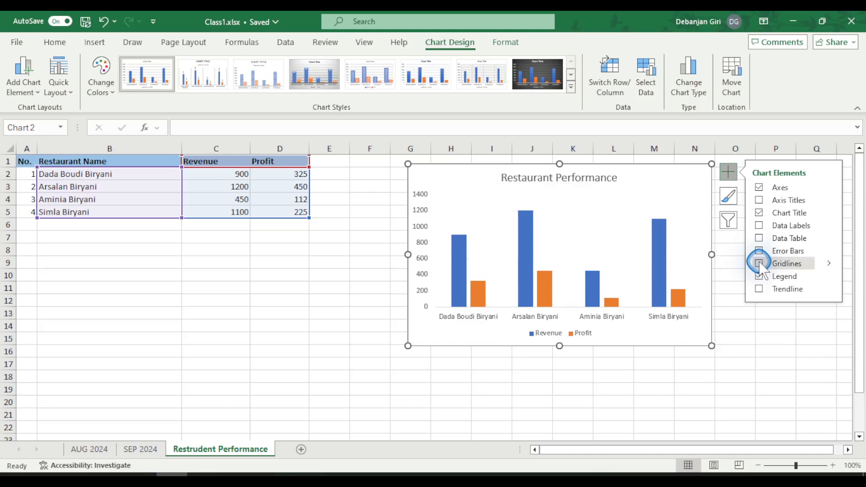
left_click(829, 277)
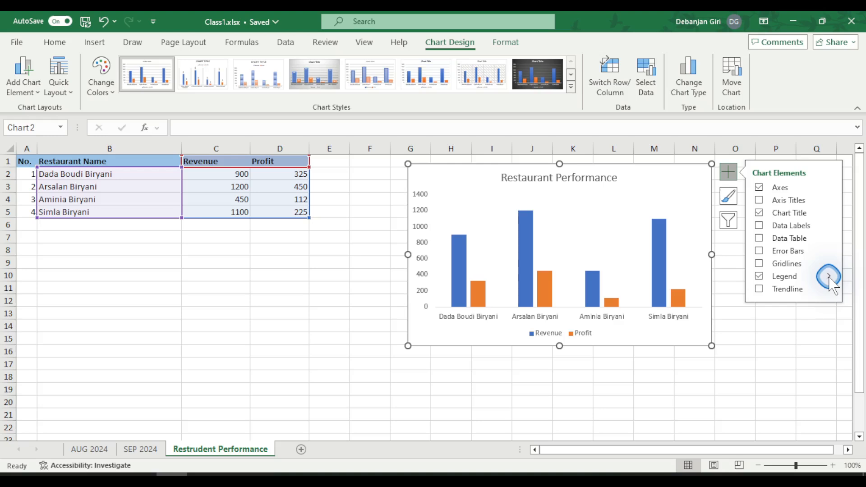
left_click(759, 276)
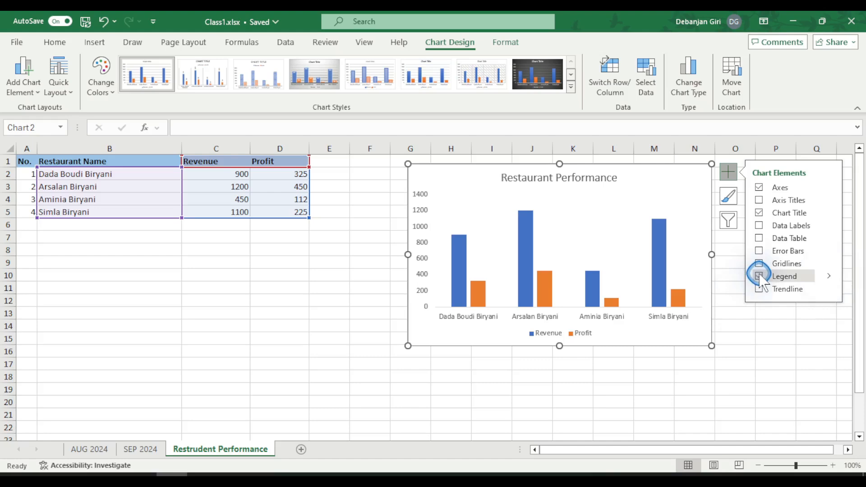
left_click(759, 276)
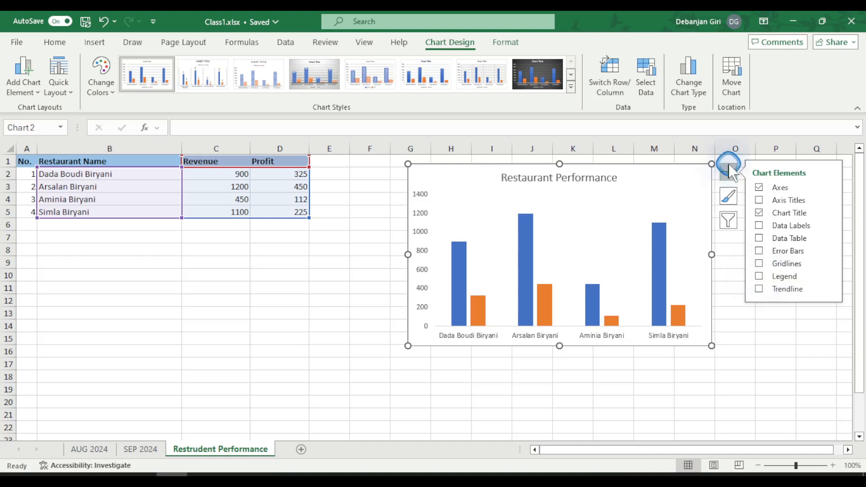
- Apply the dark chart style Style 8 to the Restaurant Performance chart
left_click(728, 194)
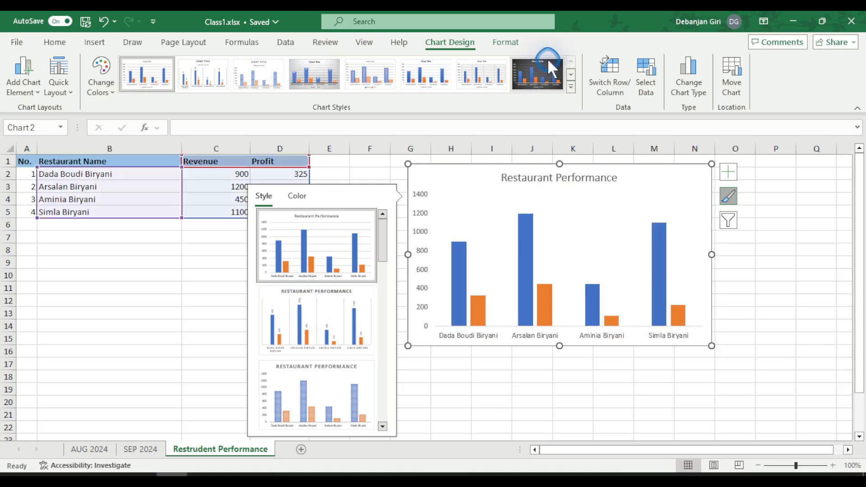
scroll(343, 309, "down", 5)
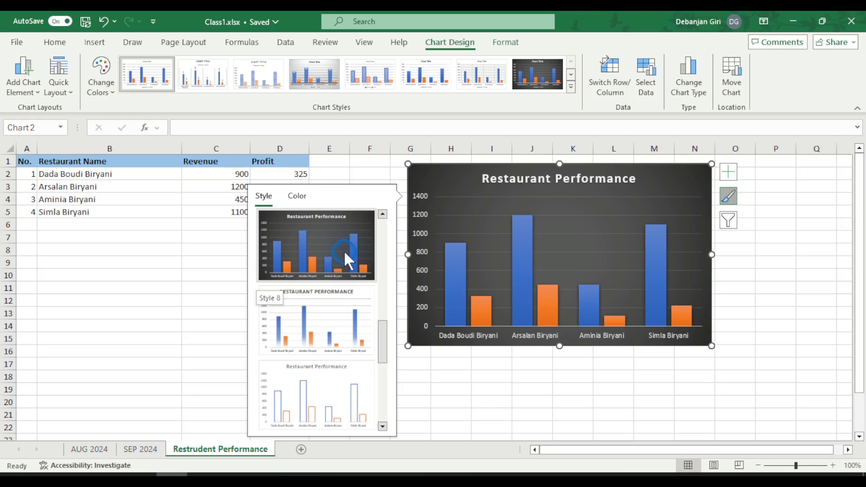
left_click(344, 251)
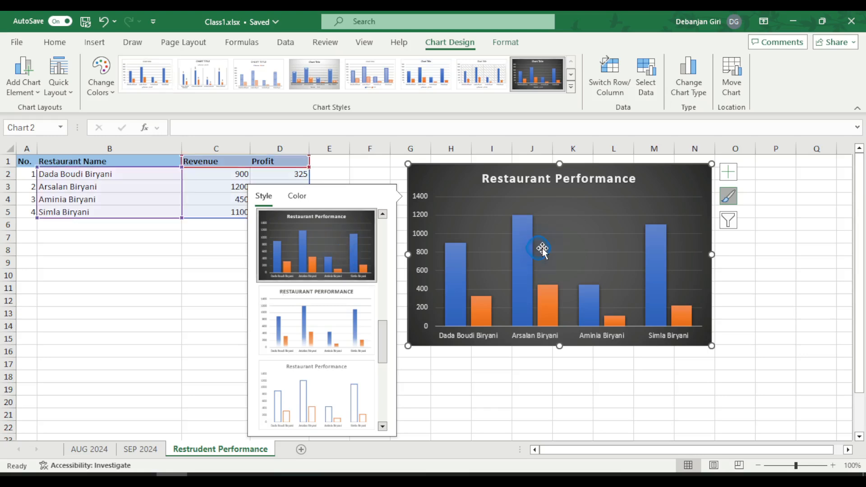
- Filter the Profit series out of the chart, restore it and apply the filter with all series selected
left_click(730, 216)
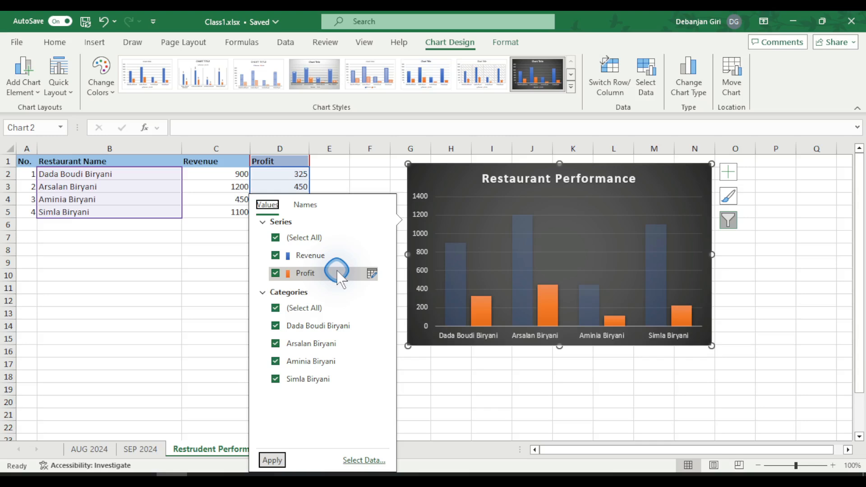
left_click(276, 274)
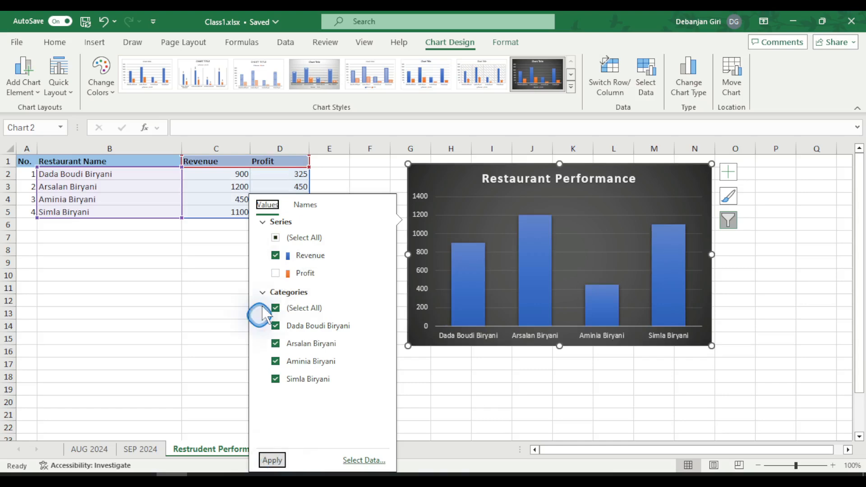
left_click(275, 273)
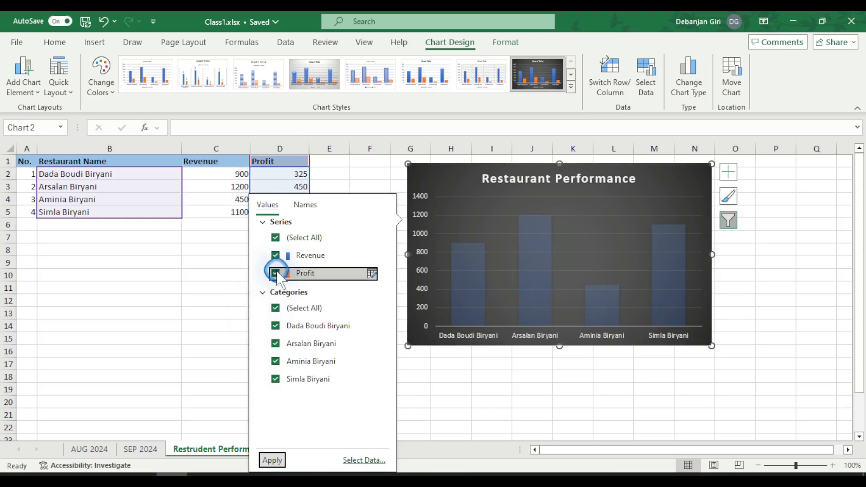
left_click(273, 459)
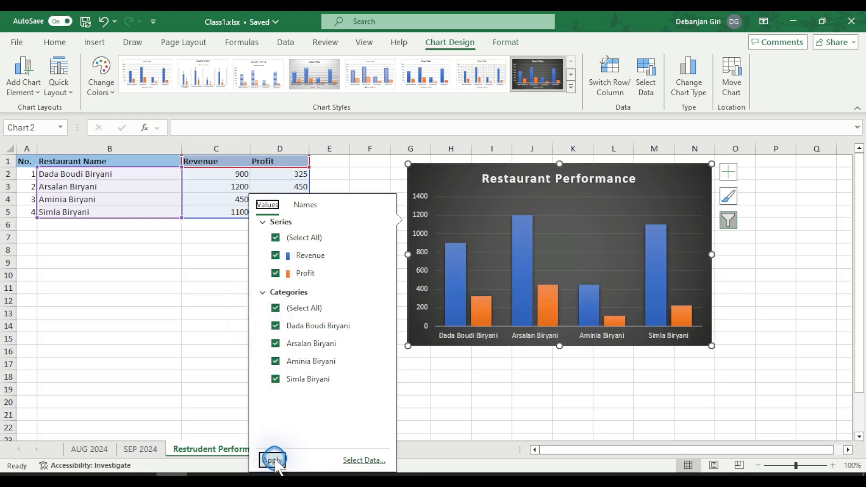
left_click(669, 415)
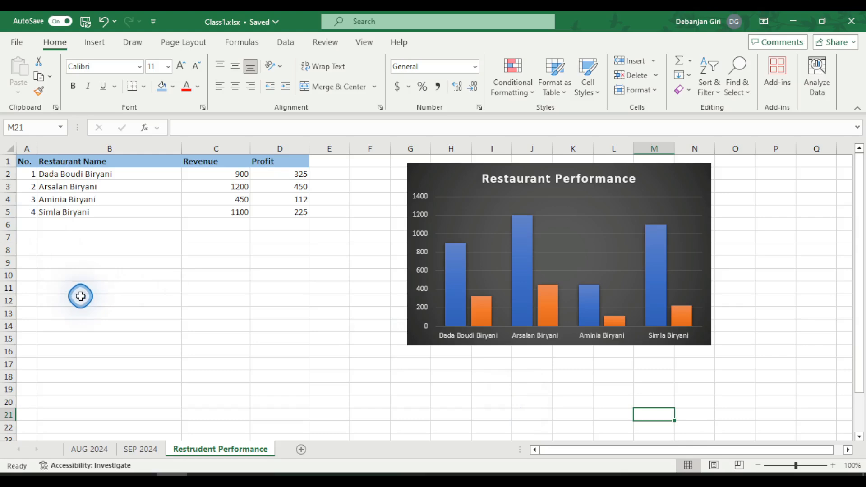
- Copy the Shiraz Golden Restaurant row from A25:D25 to row 6, directly below the restaurant data
scroll(81, 296, "down", 1)
left_click_drag(27, 418, 283, 420)
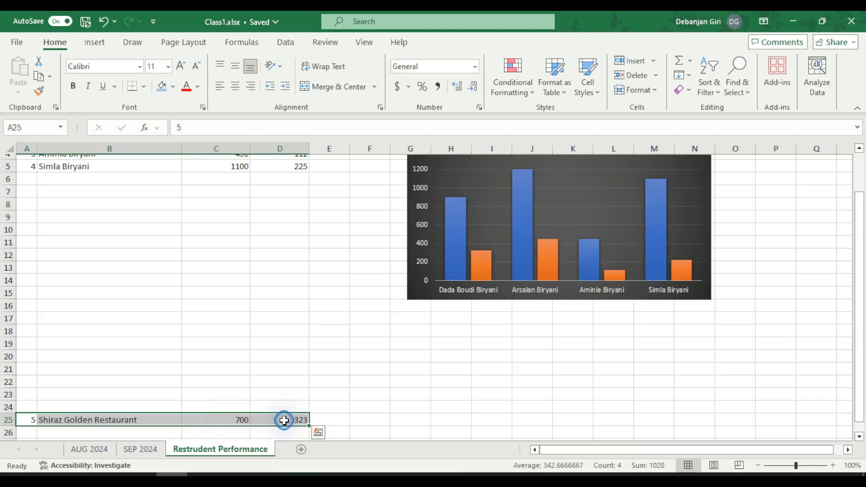
key("ctrl+c")
scroll(190, 306, "up", 1)
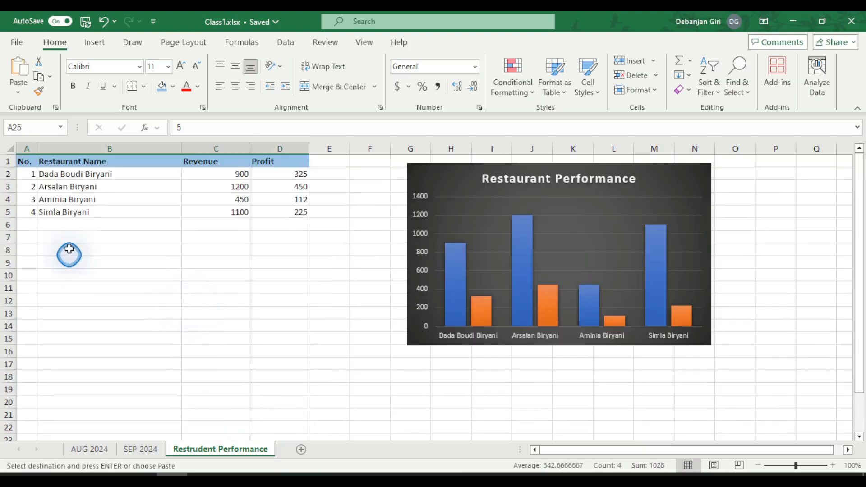
left_click(28, 225)
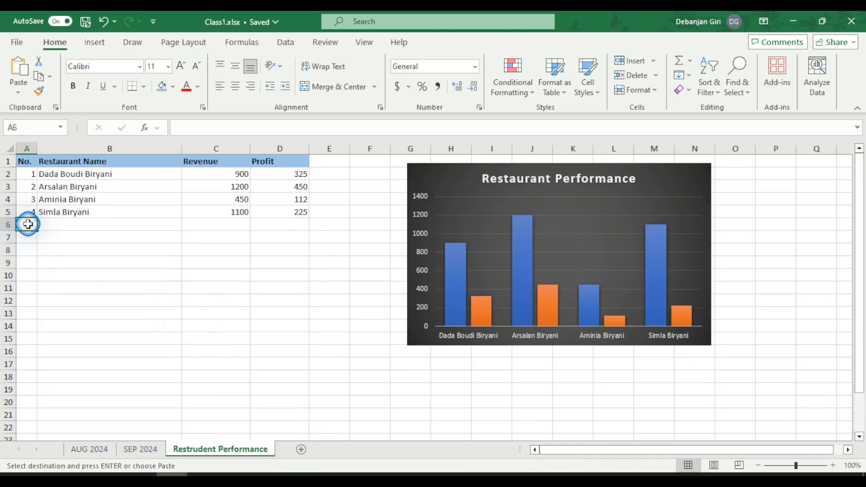
key("ctrl+v")
left_click(206, 298)
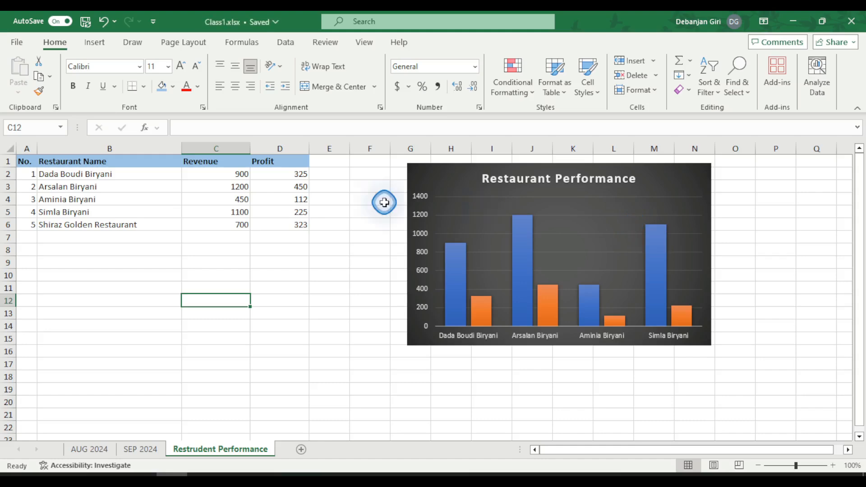
- Delete the Restaurant Performance chart and remove the No. column from the sheet
left_click(458, 178)
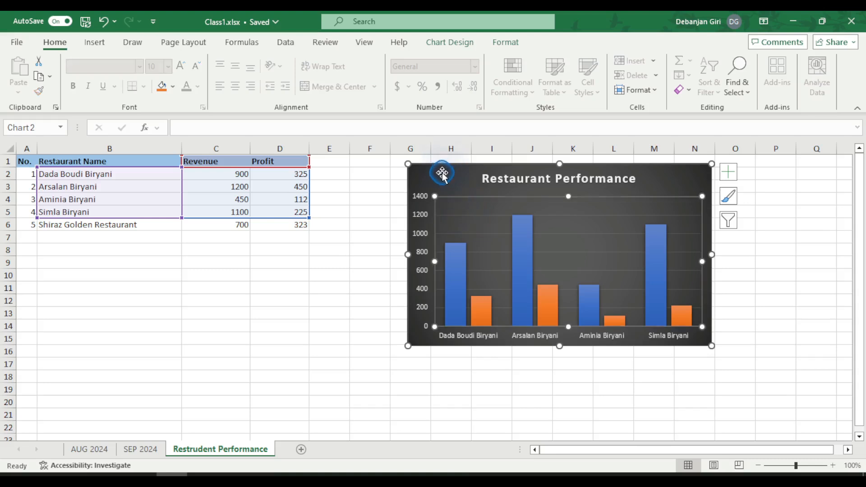
key("Delete")
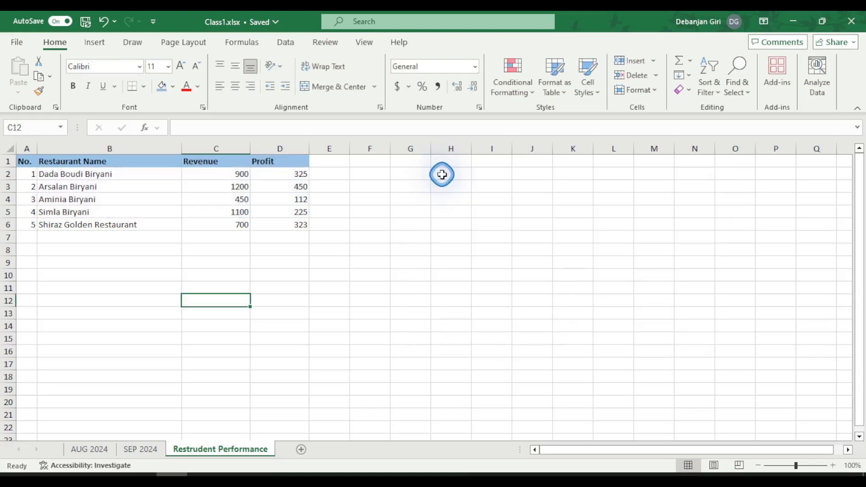
left_click_drag(24, 162, 211, 176)
left_click(71, 273)
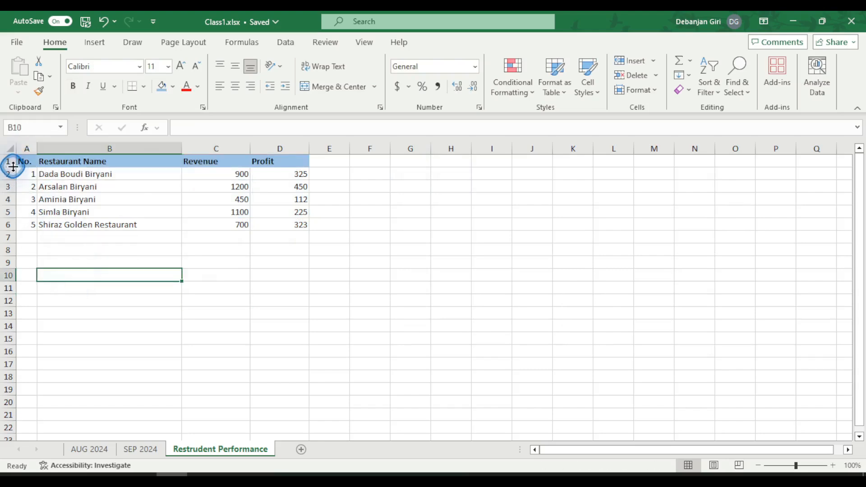
left_click(27, 149)
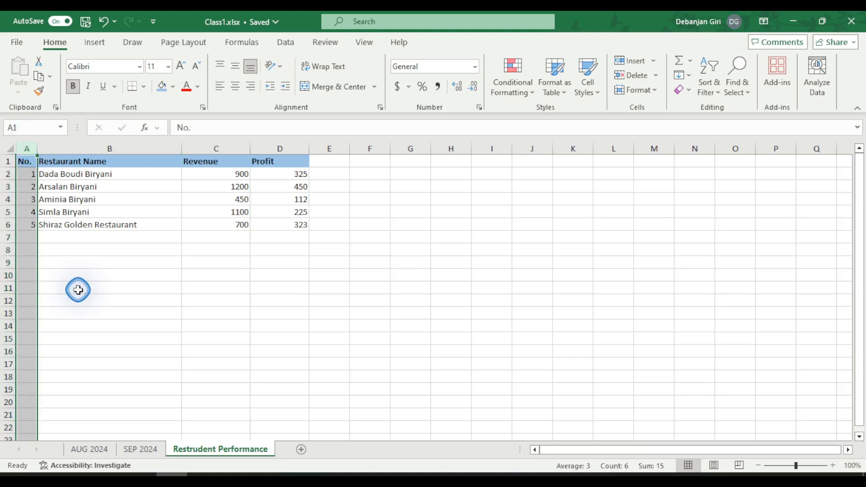
key("ctrl+minus")
- Move the Shiraz Golden Restaurant row down to row 15 and convert A1:C5 into a table with headers
left_click_drag(68, 225, 269, 228)
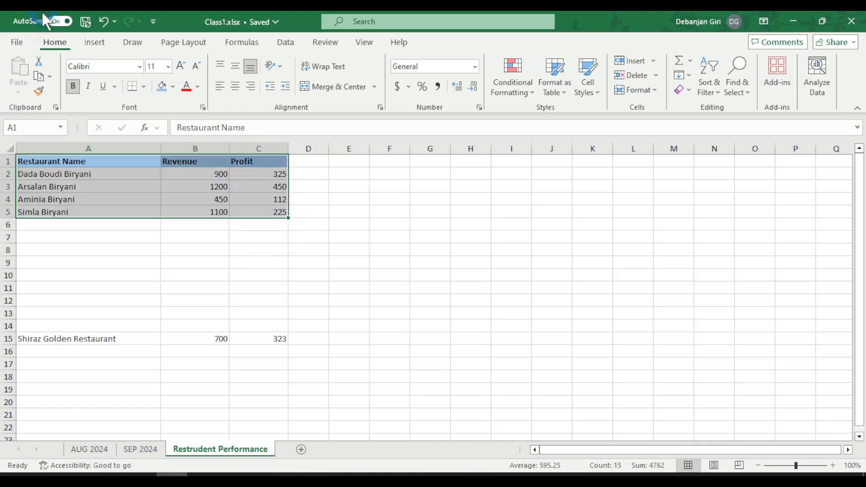
left_click(94, 42)
left_click(115, 68)
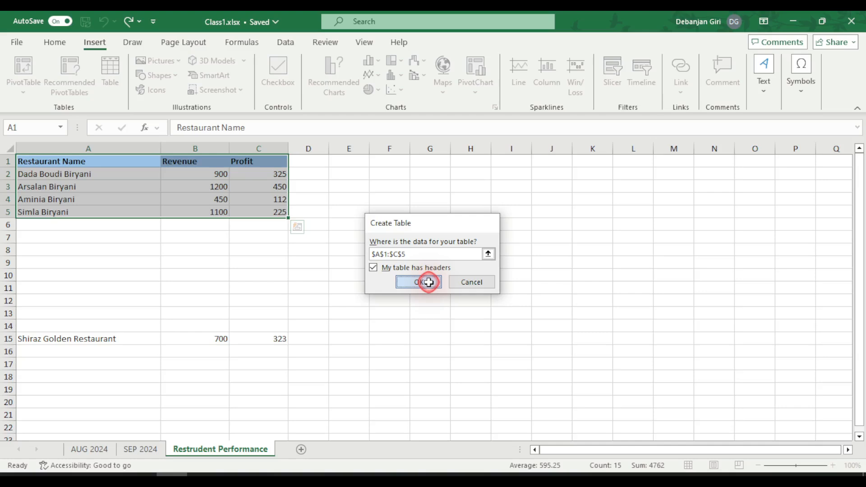
left_click(428, 282)
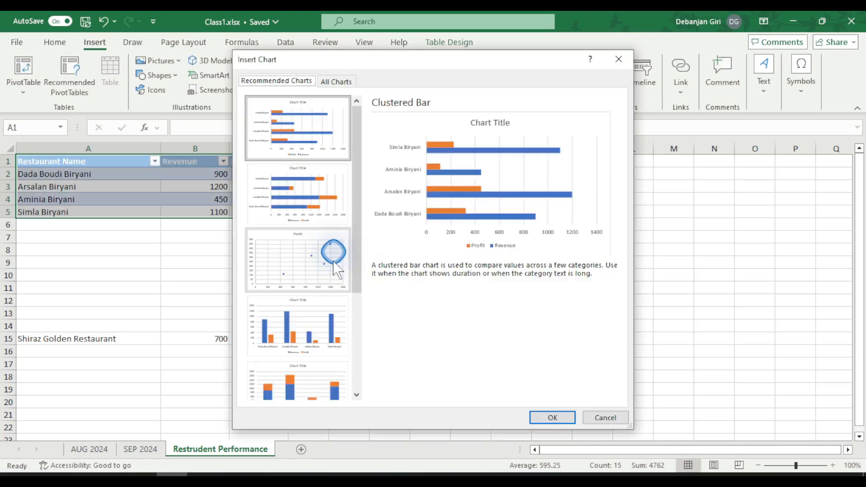
- Insert a recommended Clustered Column chart of the table, place it beside the data and remove its chart title
left_click(298, 326)
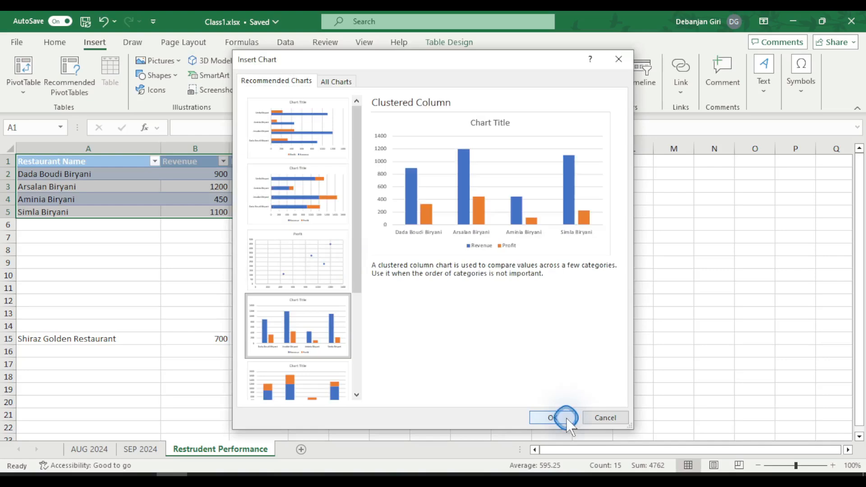
left_click(553, 418)
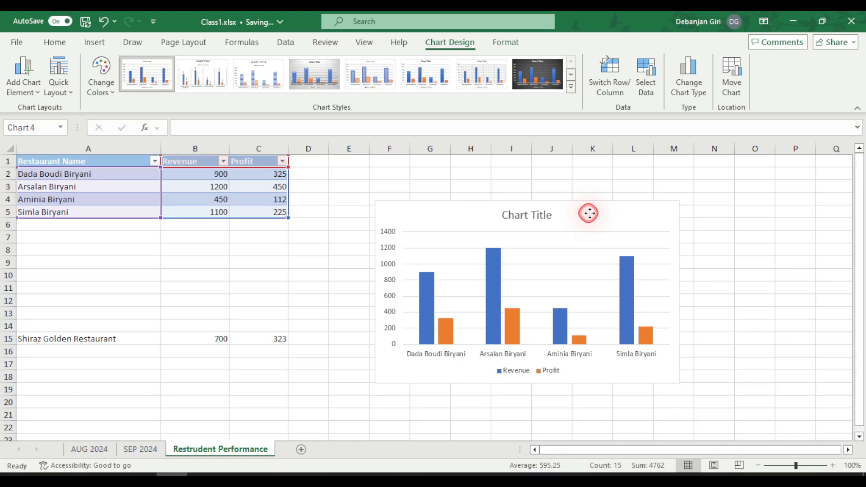
left_click(724, 208)
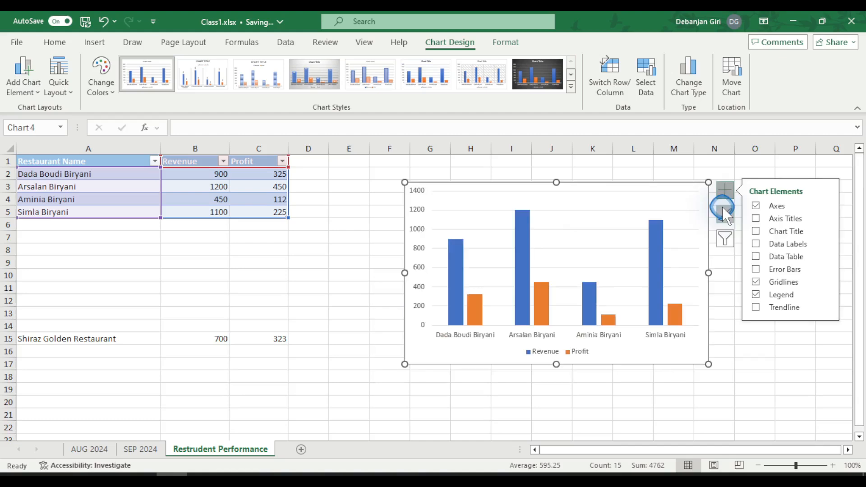
- Apply the dark chart style with outlined, unfilled columns to the new clustered column chart
left_click(722, 207)
left_click(341, 354)
scroll(341, 353, "down", 3)
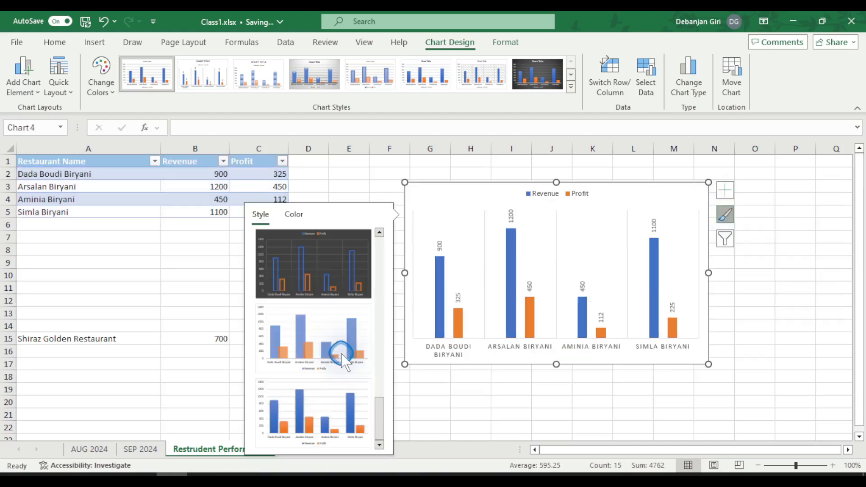
scroll(334, 348, "up", 1)
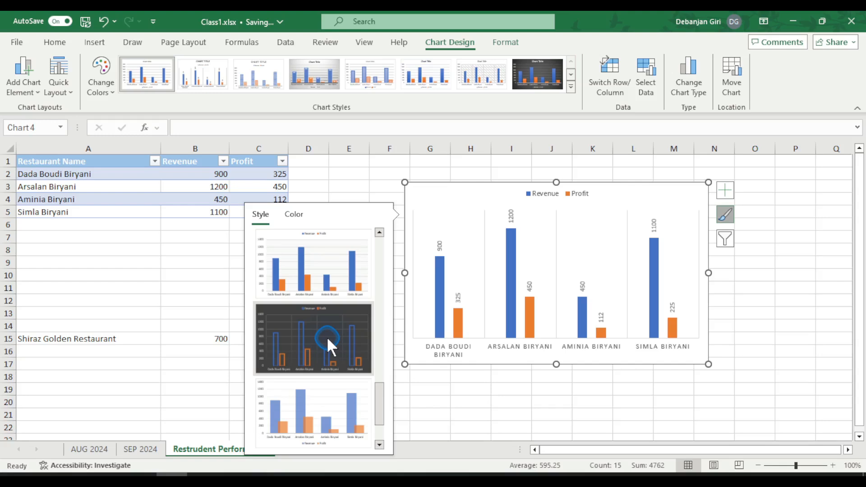
left_click(326, 336)
- Move the Shiraz Golden Restaurant name, its revenue 700 and its profit 323 from row 15 into row 6 of the table
left_click(70, 345)
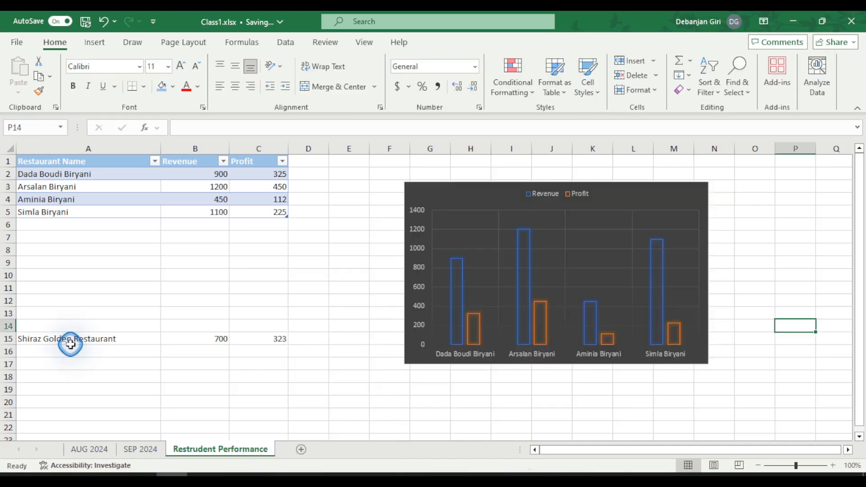
left_click(52, 224)
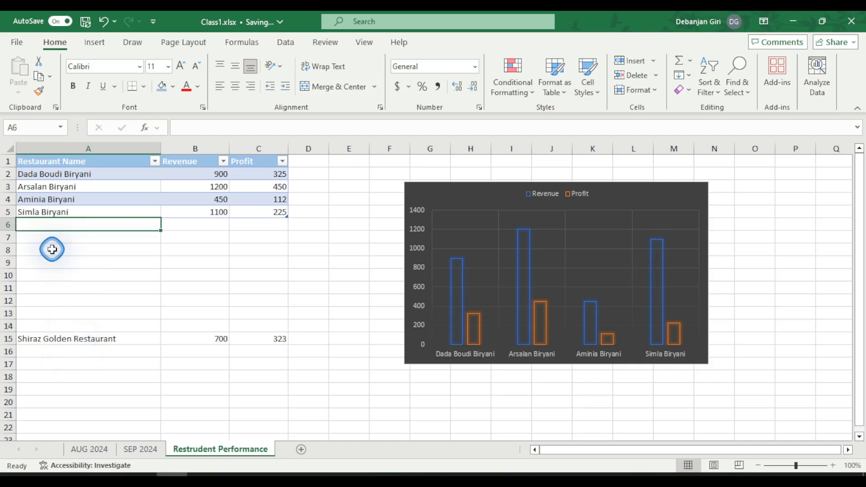
left_click(60, 339)
key("ctrl+c")
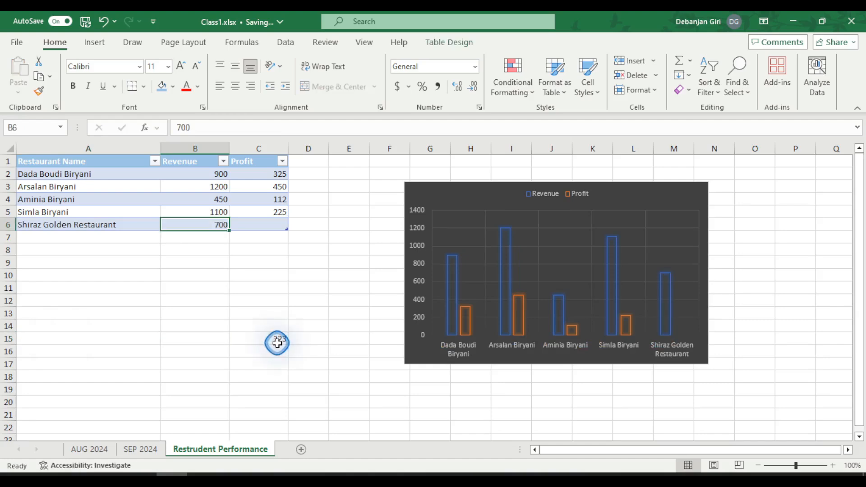
left_click(277, 343)
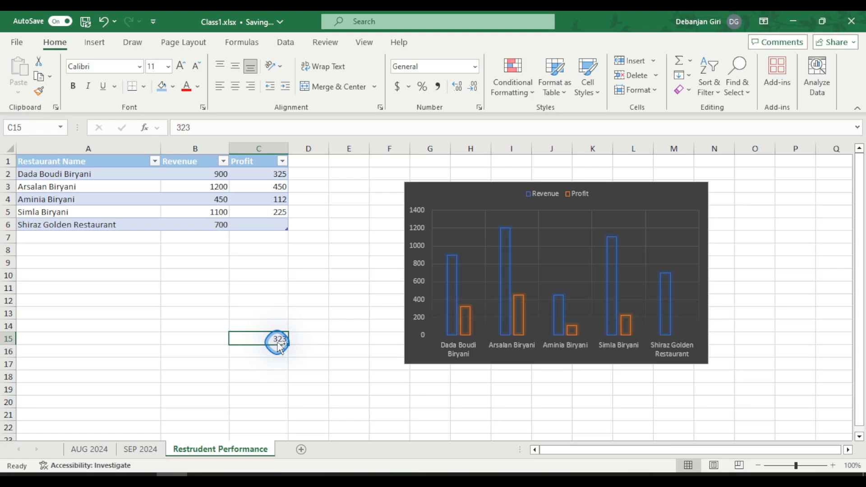
left_click_drag(280, 346, 280, 231)
left_click(391, 310)
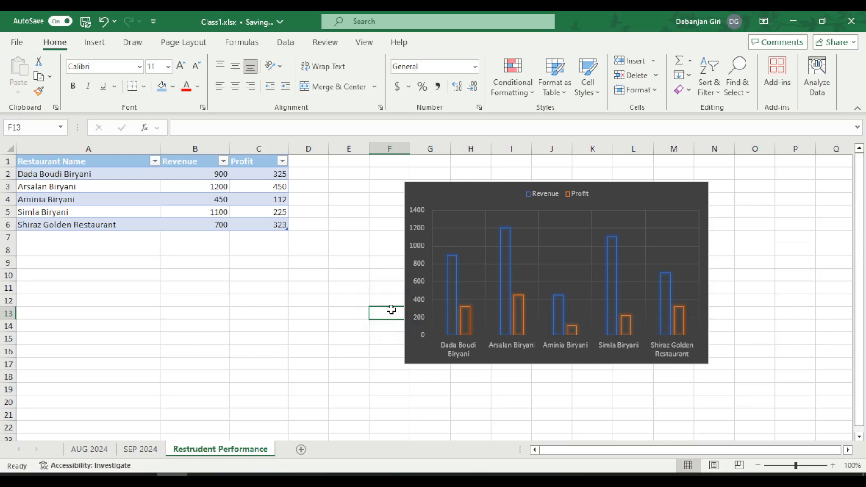
- Delete the category spending pie chart from the AUG 2024 sheet
left_click(89, 449)
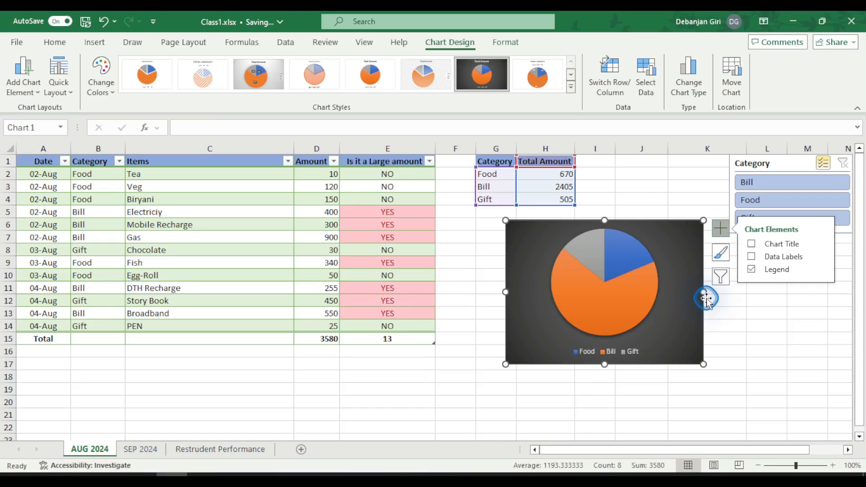
left_click(572, 303)
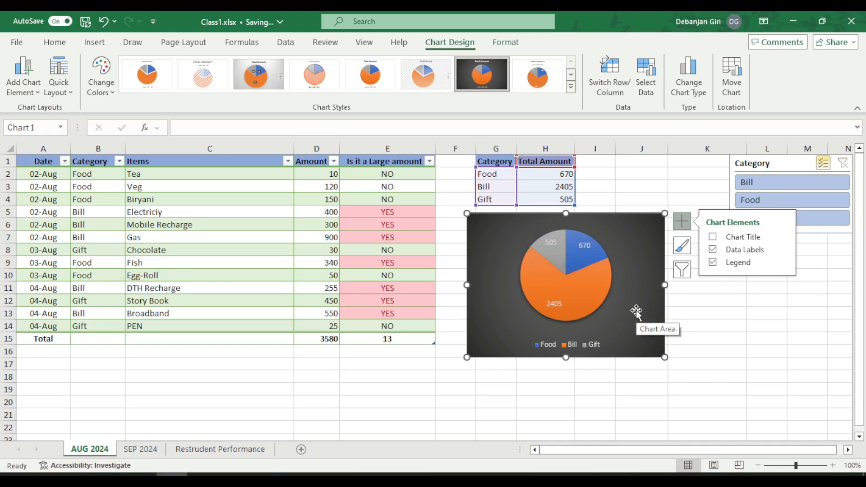
key("Delete")
left_click(571, 262)
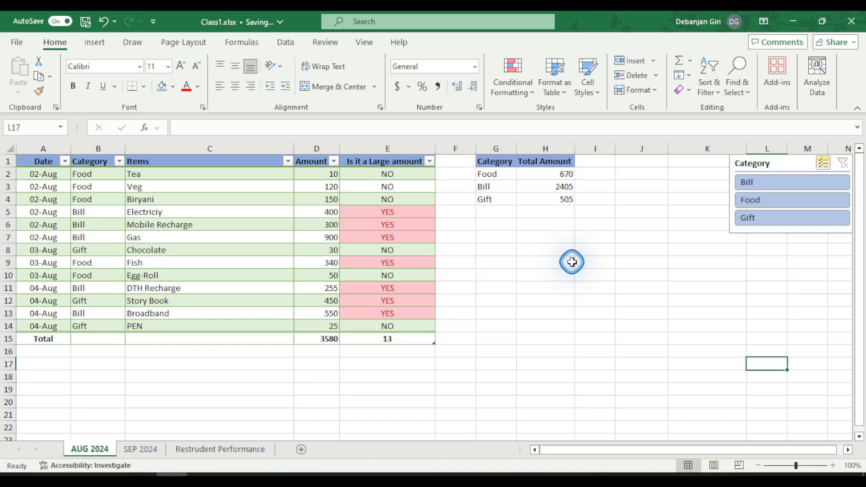
- Enter =UNIQUE(MyEXP[Date]) in G10 to list each distinct date of the expense table
left_click(496, 226)
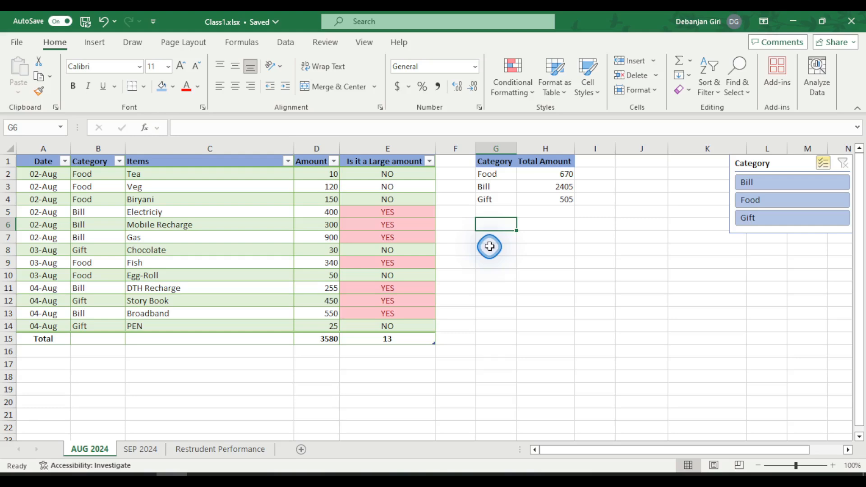
key("Down")
key("Down")
key("Down")
key("Down")
type("=unique")
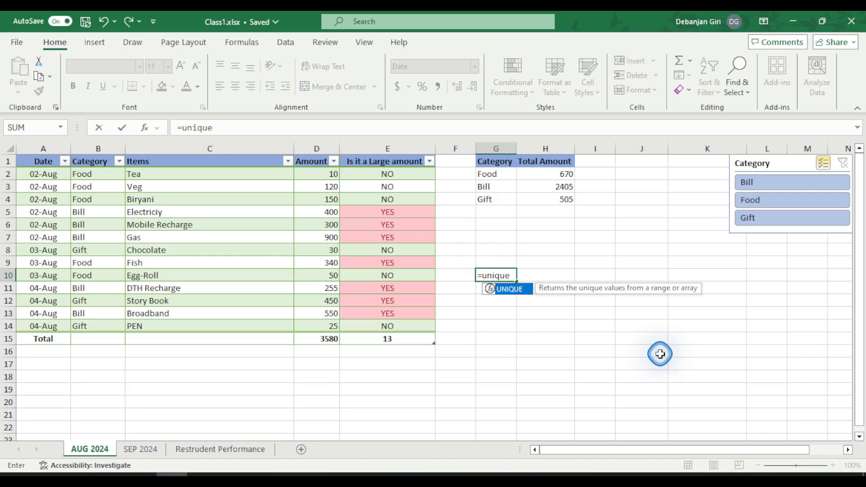
key("Tab")
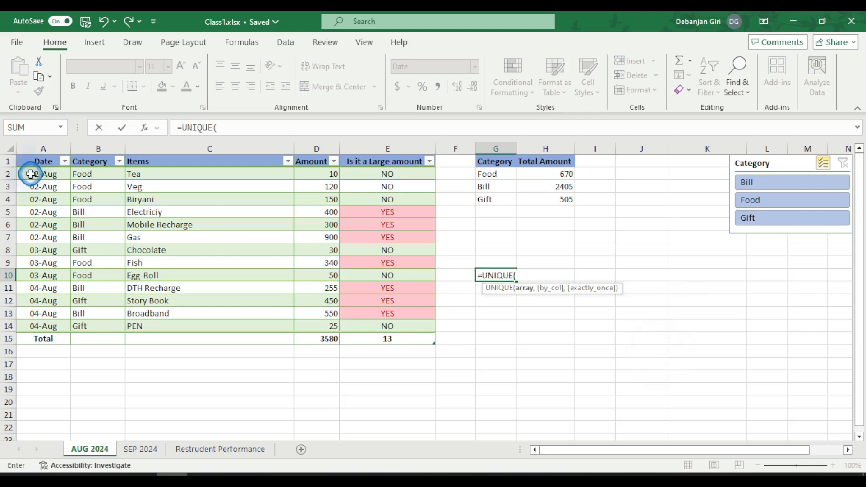
left_click_drag(30, 174, 39, 329)
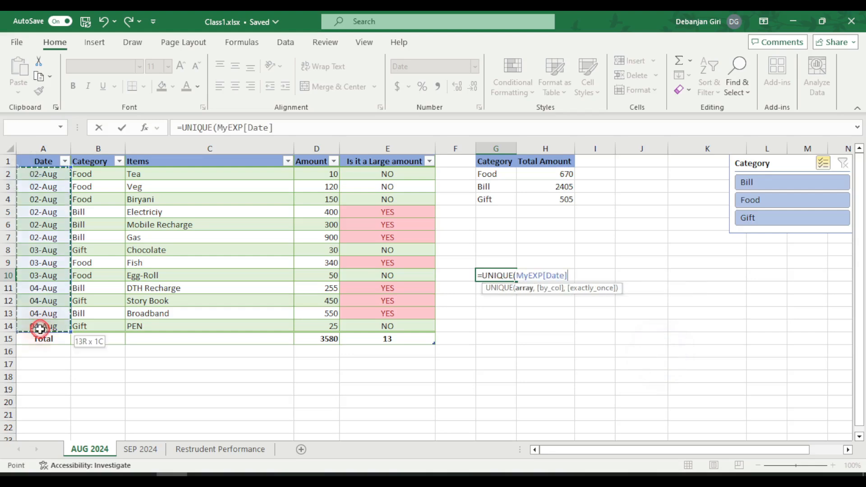
left_click_drag(40, 329, 40, 329)
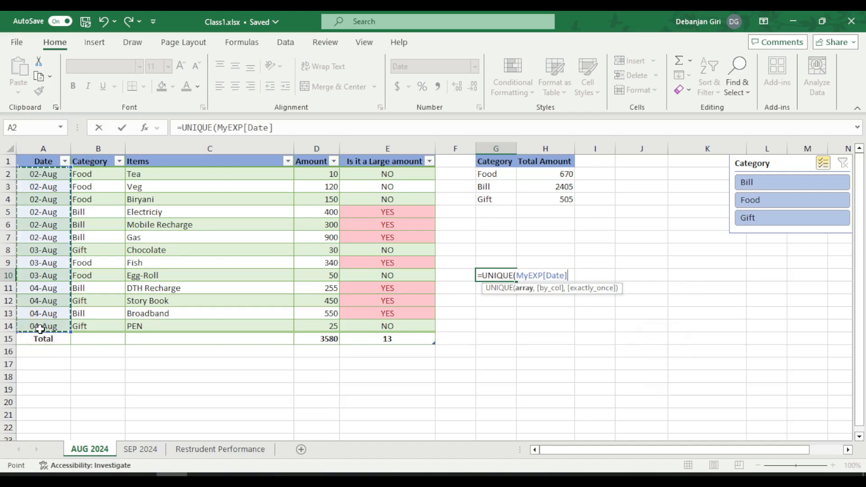
type("0")
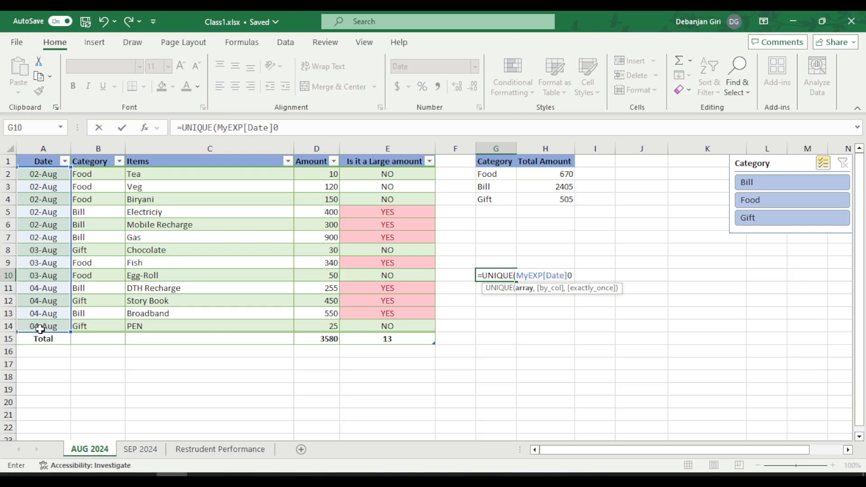
key("BackSpace")
type(")")
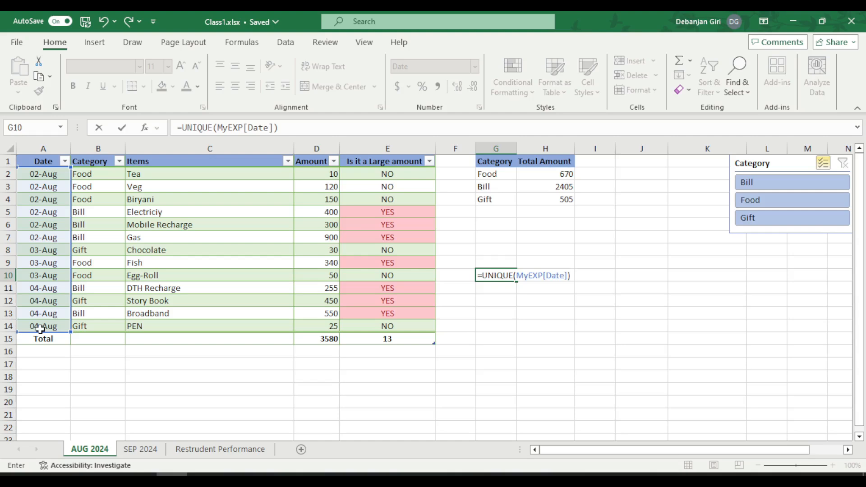
key("Return")
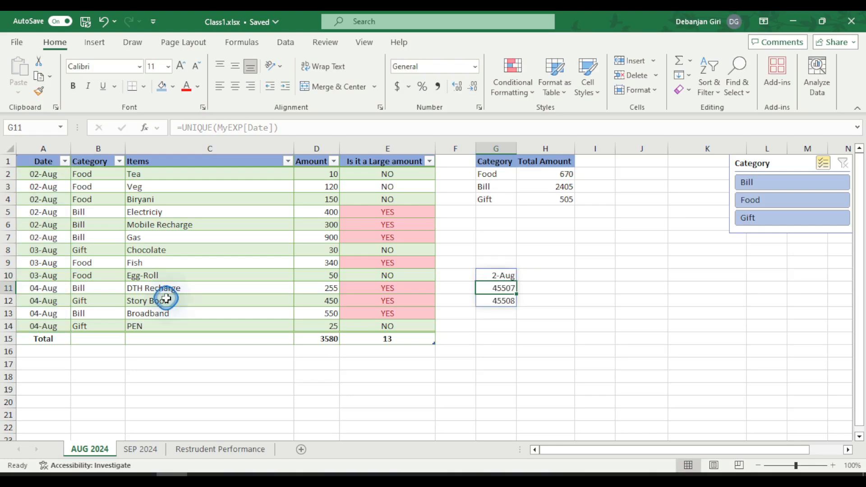
- Format cell G11 as a date of the 14-Mar type
left_click(588, 312)
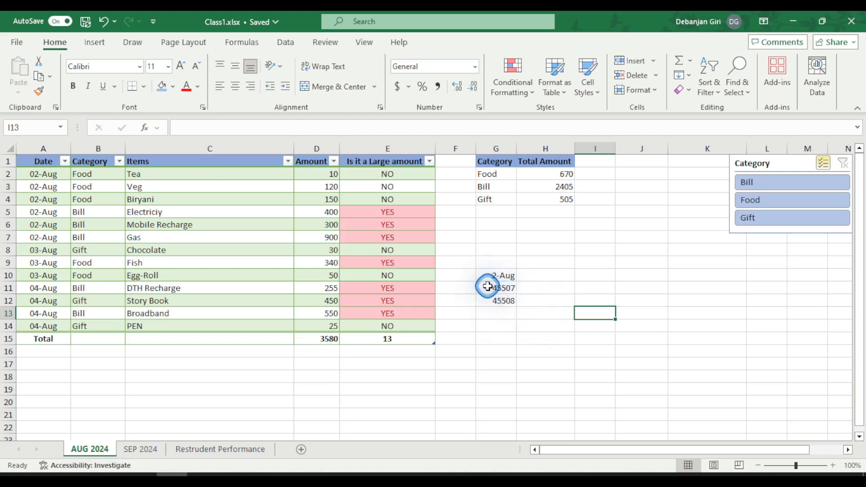
left_click_drag(489, 287, 491, 301)
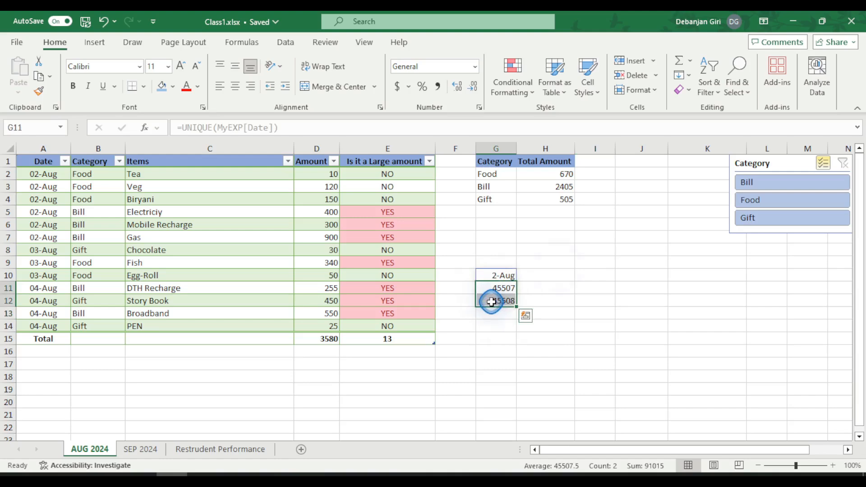
left_click(501, 276)
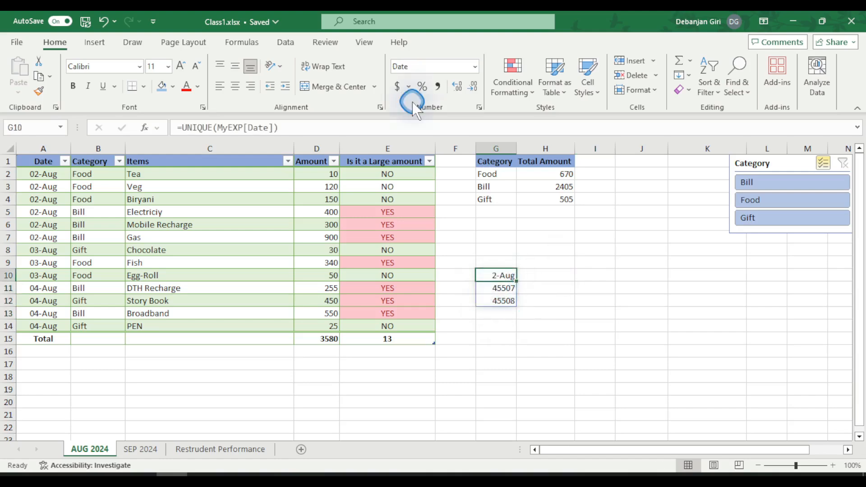
left_click(406, 66)
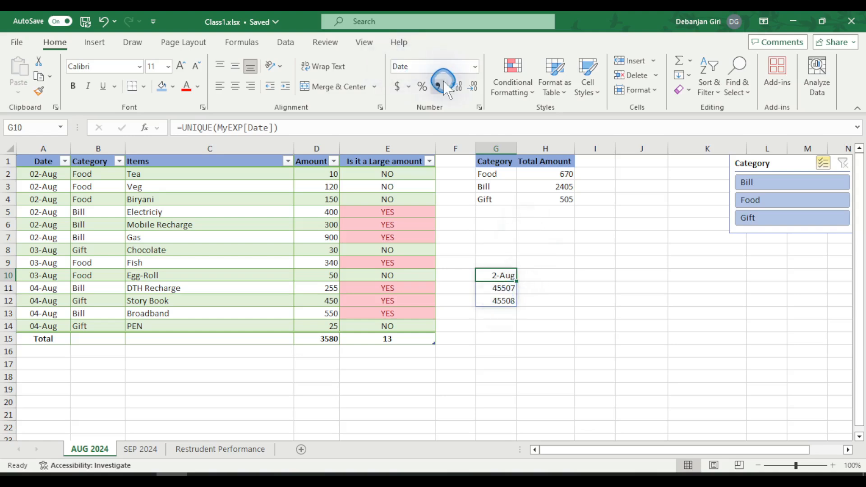
left_click(504, 292)
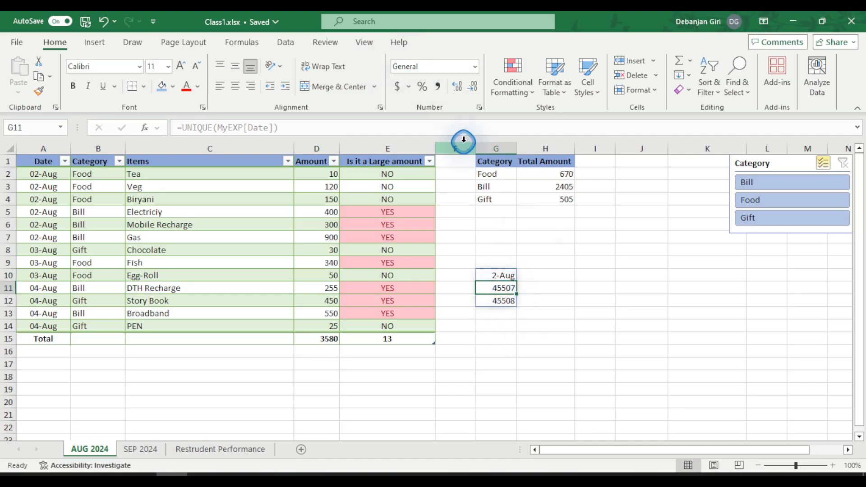
left_click(474, 68)
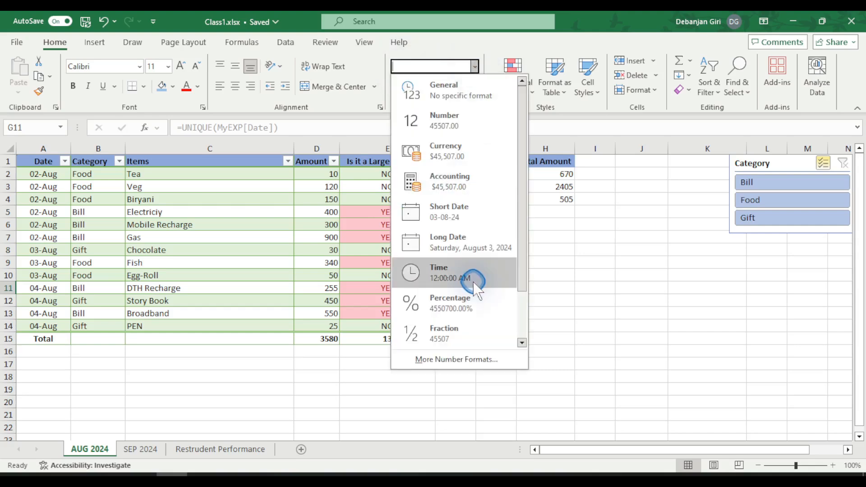
scroll(474, 282, "down", 1)
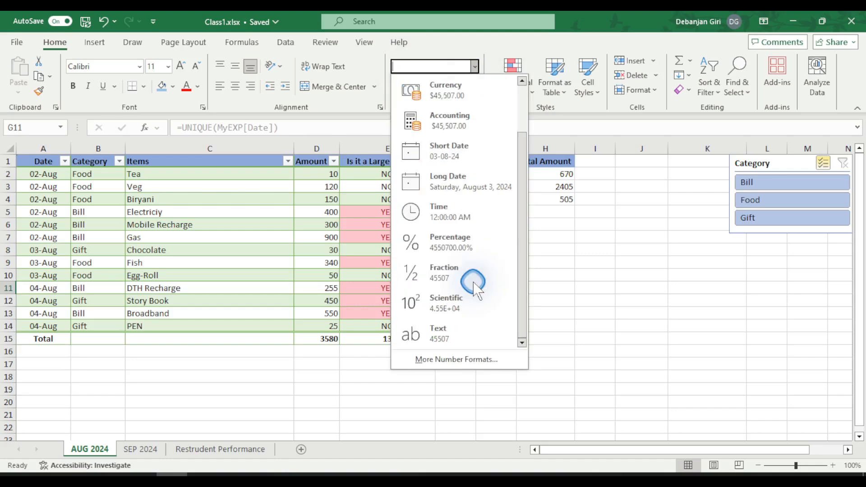
left_click(482, 364)
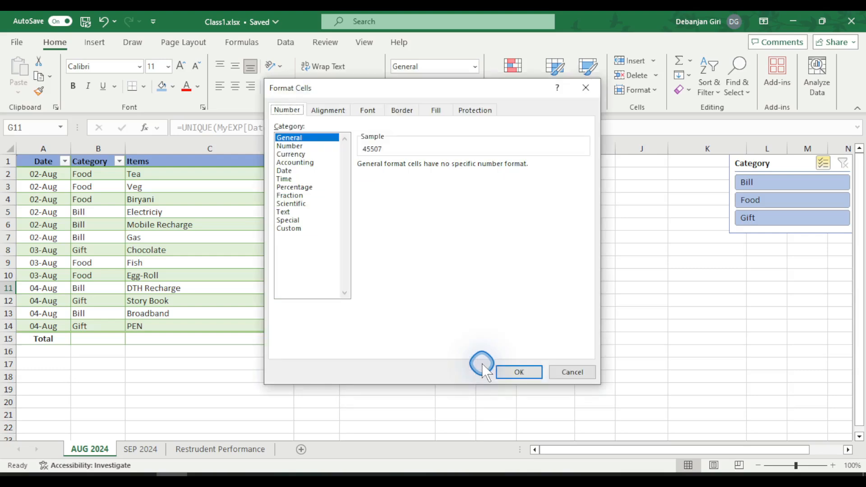
left_click(294, 171)
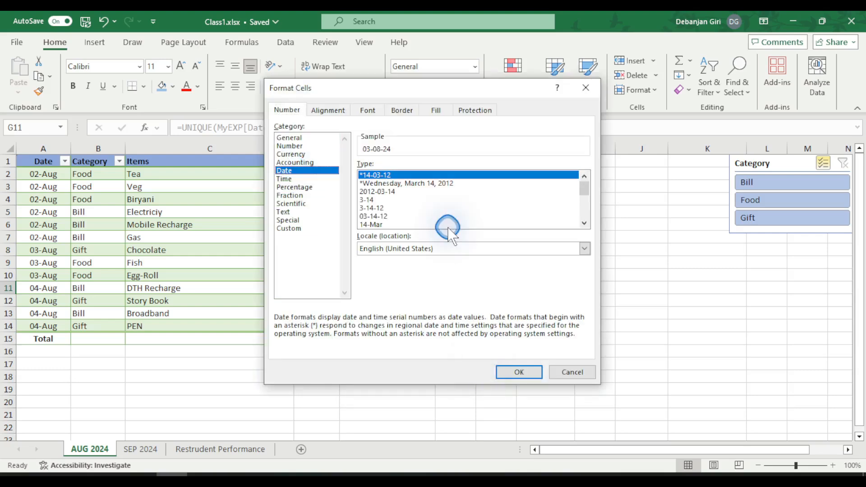
left_click(408, 225)
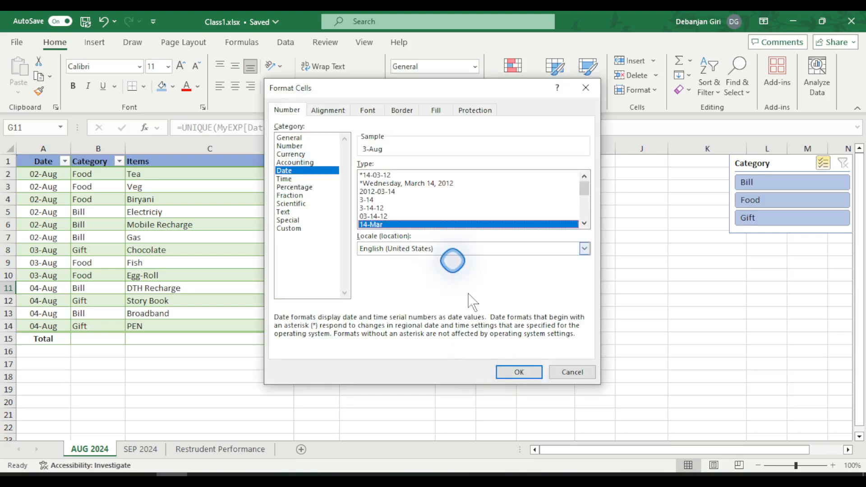
left_click(524, 373)
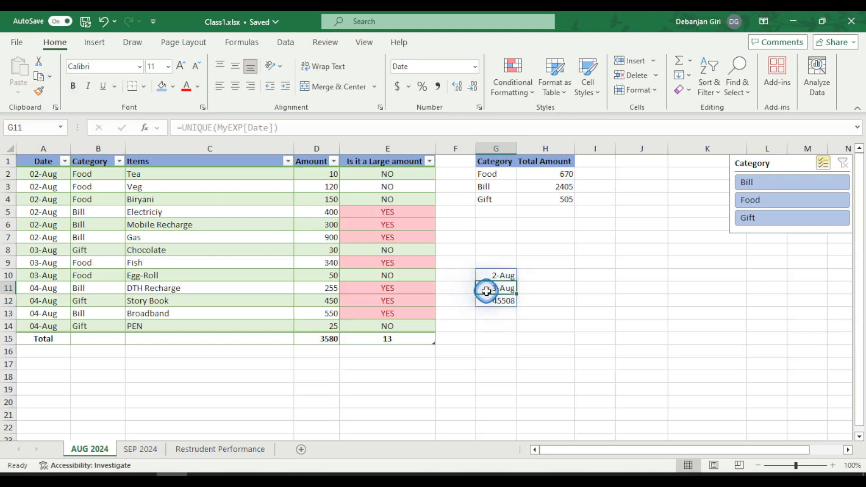
- Copy the date format of G11 to G12 with Format Painter
left_click(38, 90)
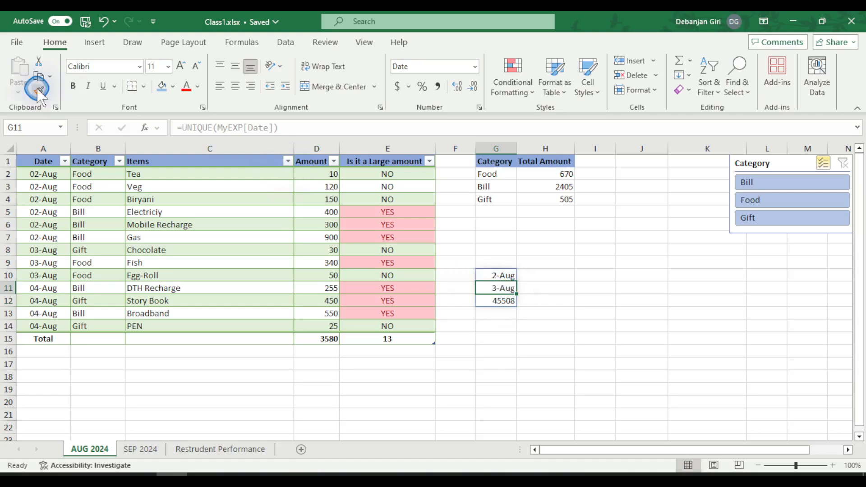
left_click(39, 90)
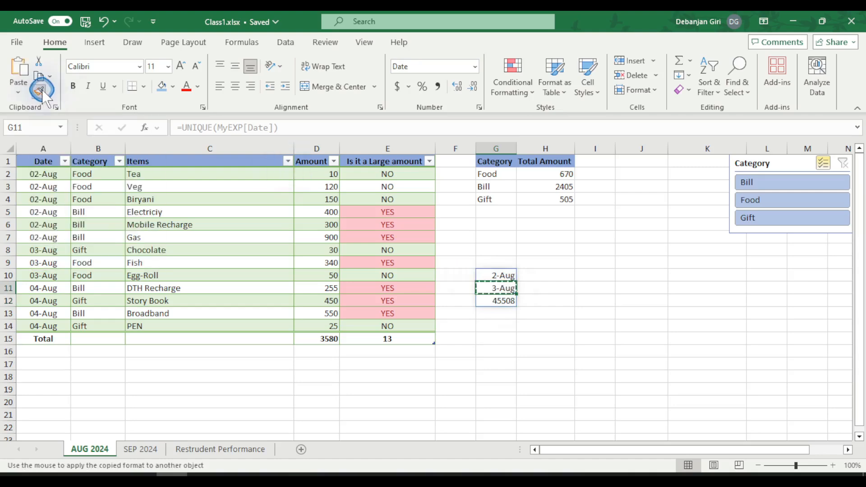
left_click(496, 301)
left_click(669, 340)
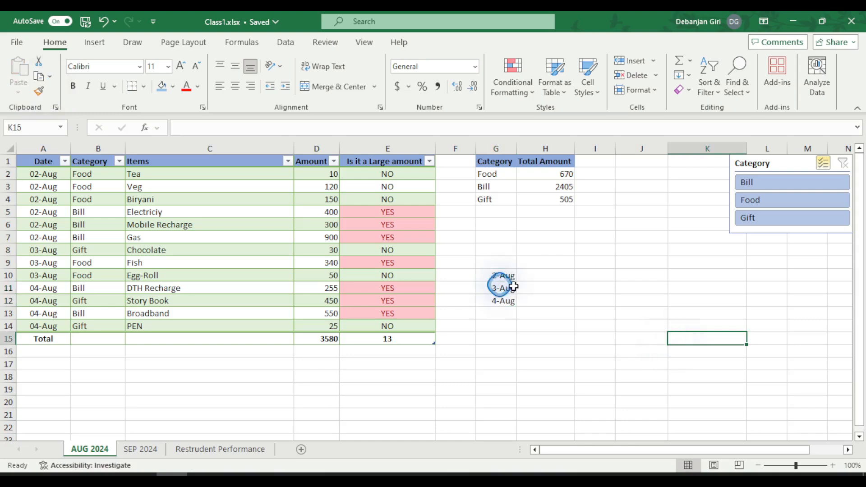
- Enter =SUMIF(MyEXP[Date],G10,MyEXP[Amount]) in H10 to total the expenses for the first listed date
left_click(553, 279)
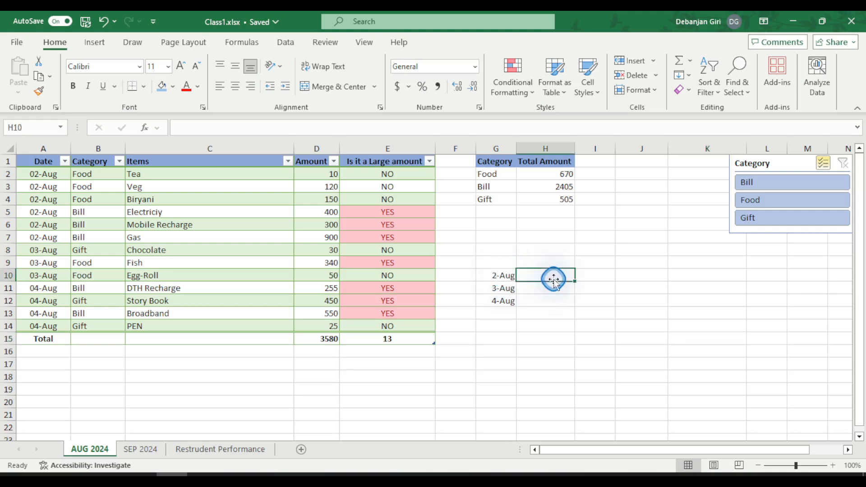
type("=")
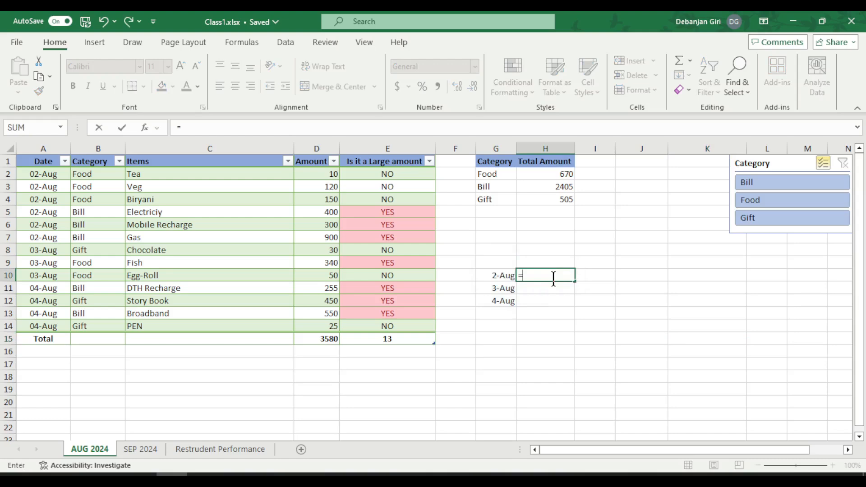
type("sumif")
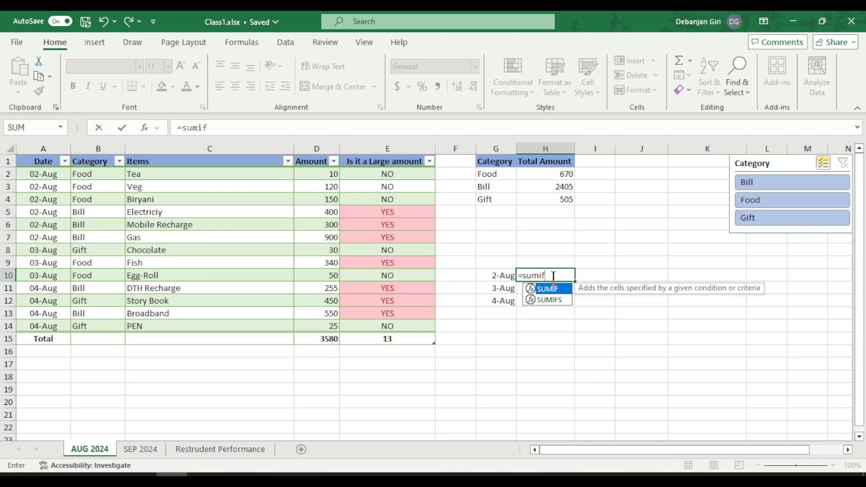
key("Tab")
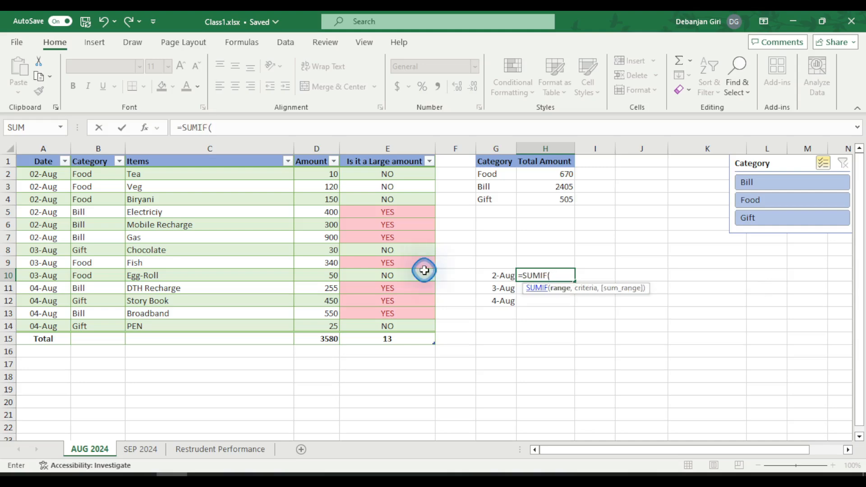
left_click_drag(40, 175, 51, 326)
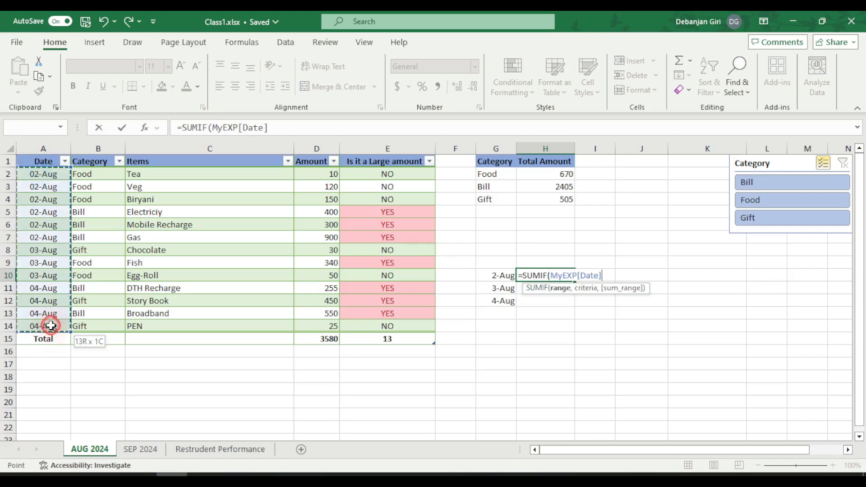
type(",")
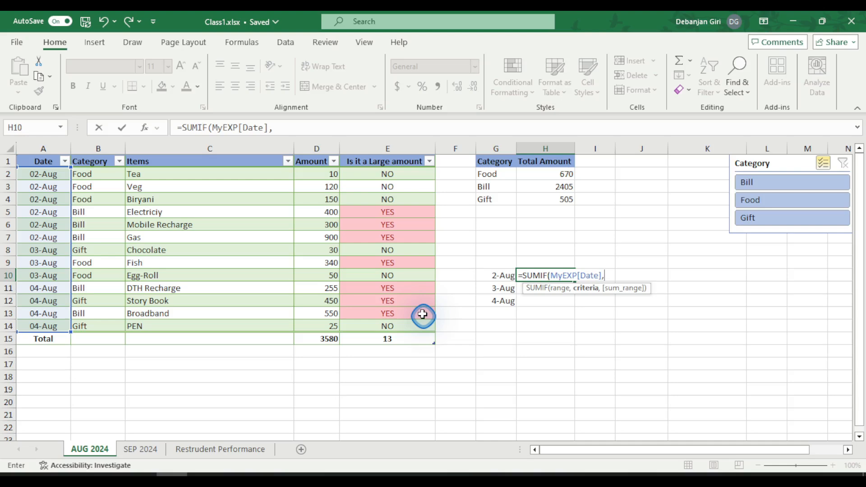
left_click(489, 276)
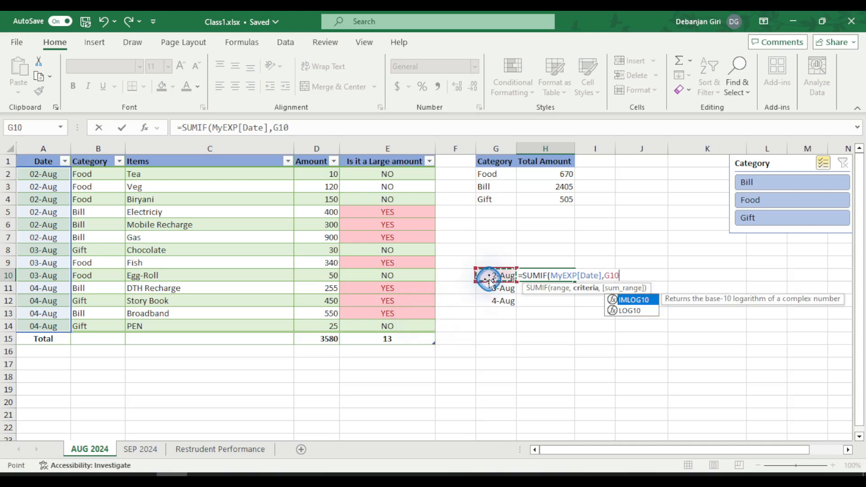
type(",")
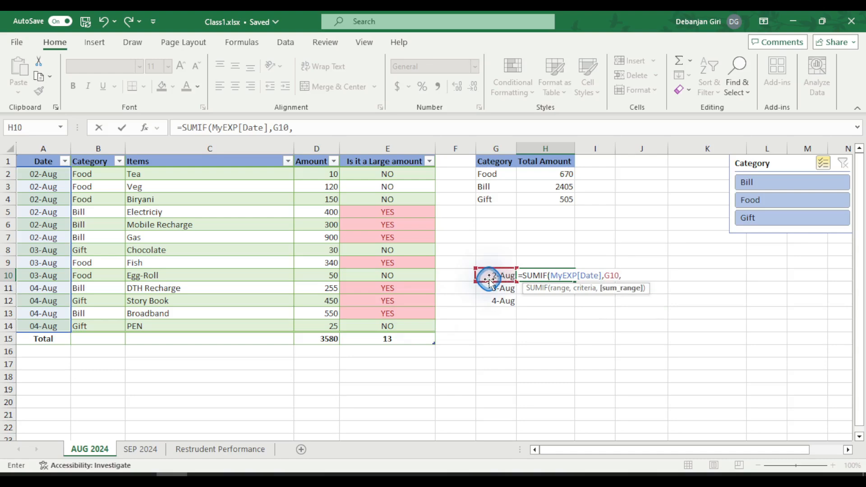
left_click_drag(316, 174, 320, 329)
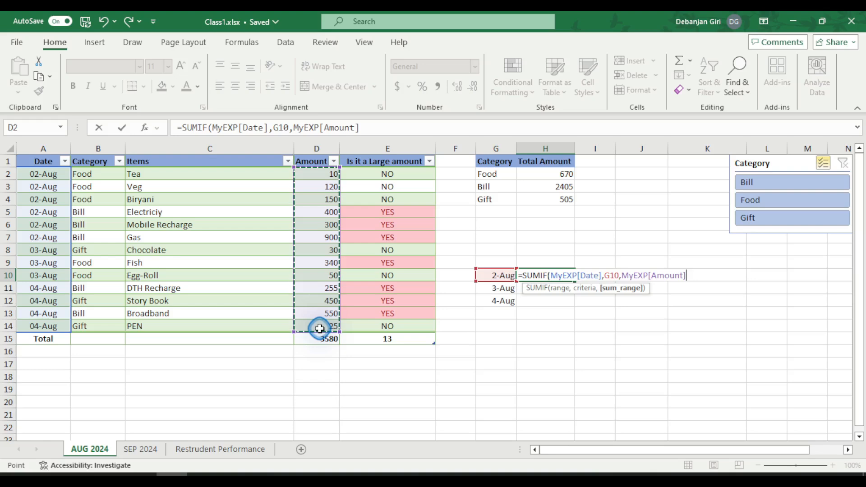
type("0")
key("BackSpace")
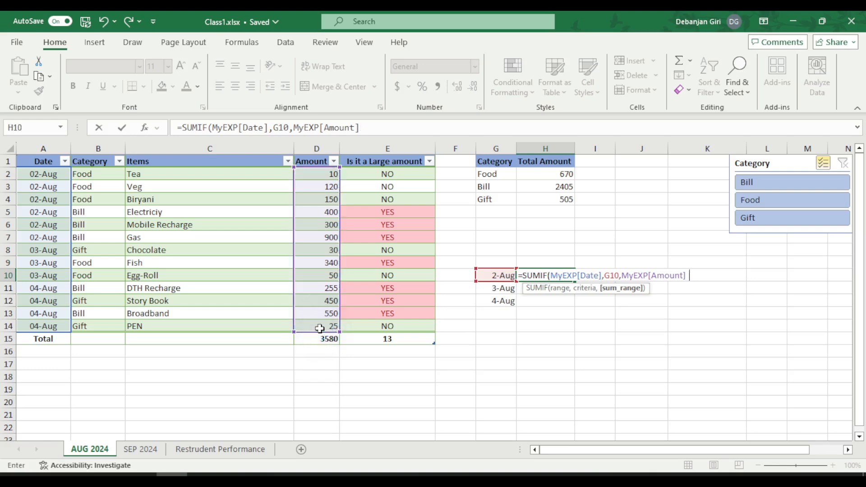
key("Return")
- Fill the SUMIF formula from H10 down to H12 for the remaining dates
left_click(574, 280)
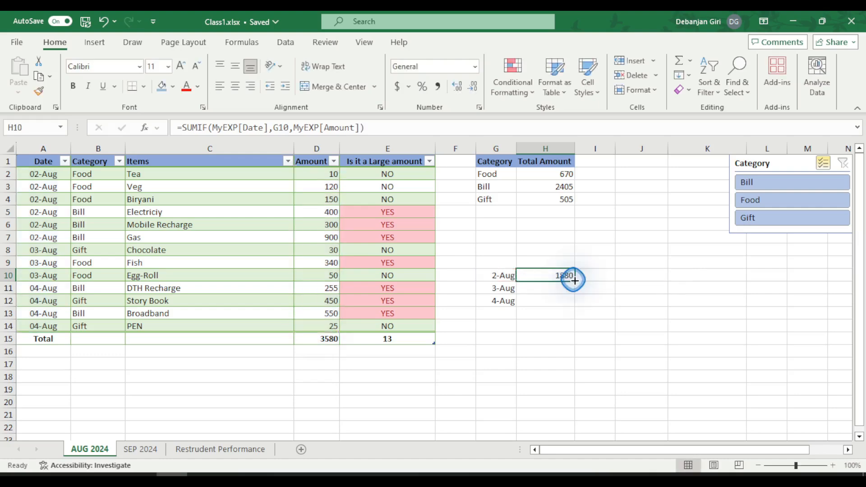
left_click_drag(574, 280, 574, 306)
left_click(634, 288)
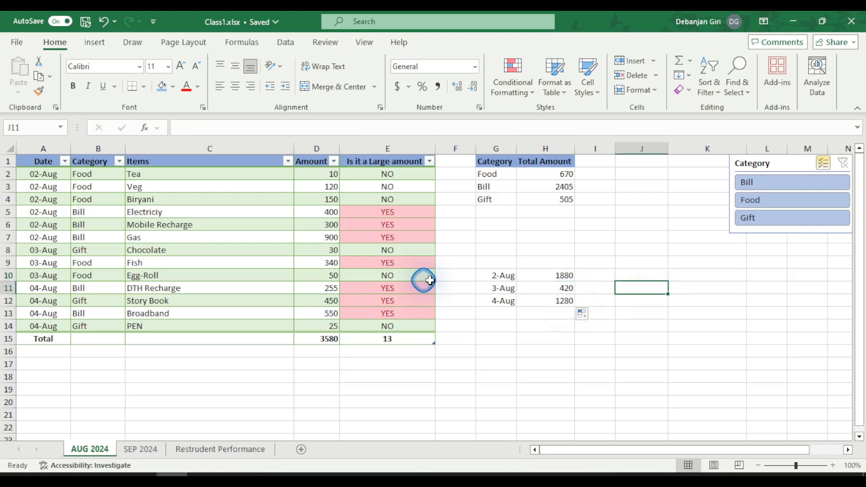
- Check the sum of the date-wise totals in H10:H12 against the expense table's Amount total in D15
left_click_drag(548, 276, 551, 305)
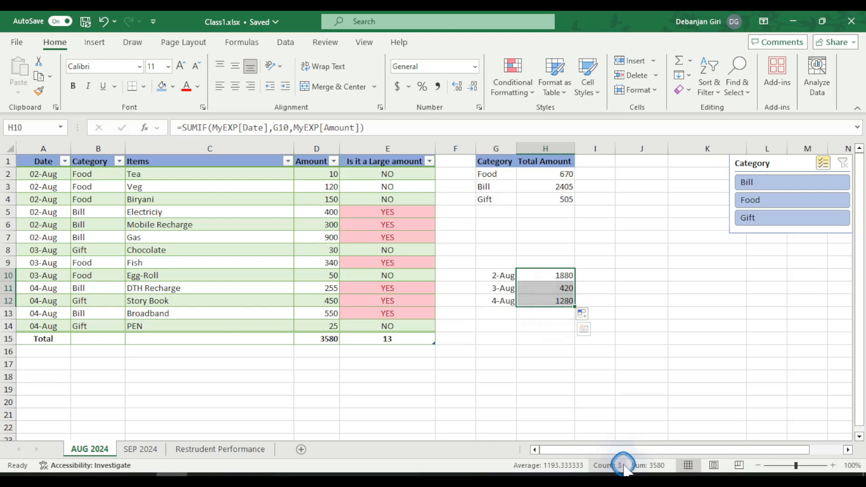
key("ctrl")
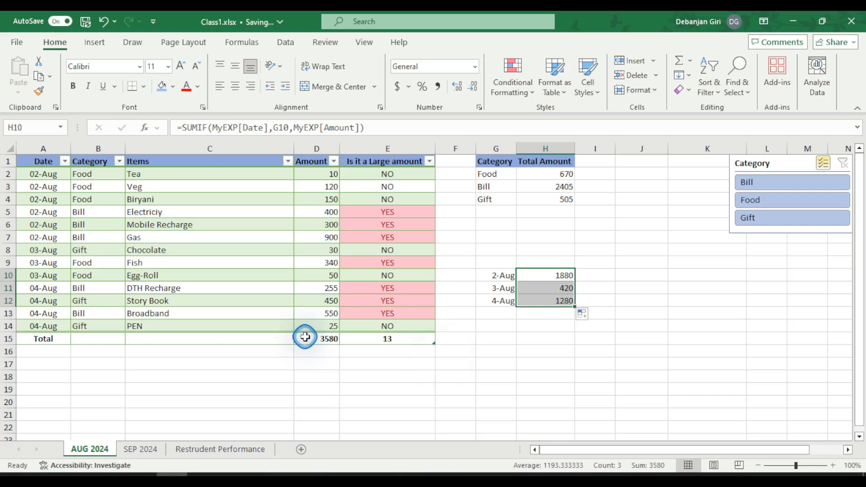
left_click(304, 337)
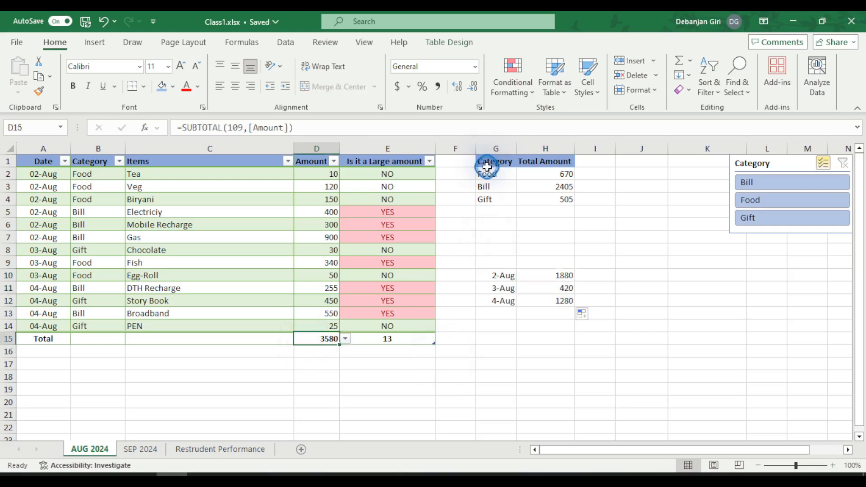
- Copy the headers in G1:H1 to G9:H9 above the date summary and rename the G9 header as Date
left_click_drag(486, 166, 553, 161)
key("ctrl+c")
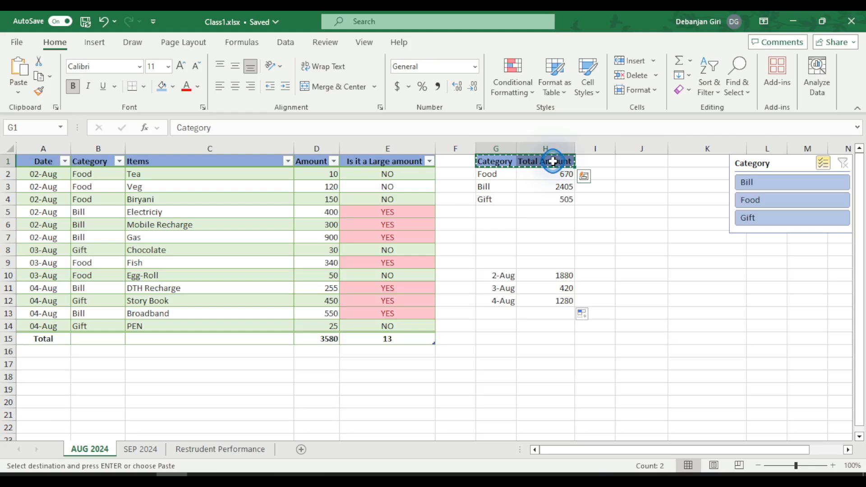
left_click(489, 267)
key("Return")
type("Date")
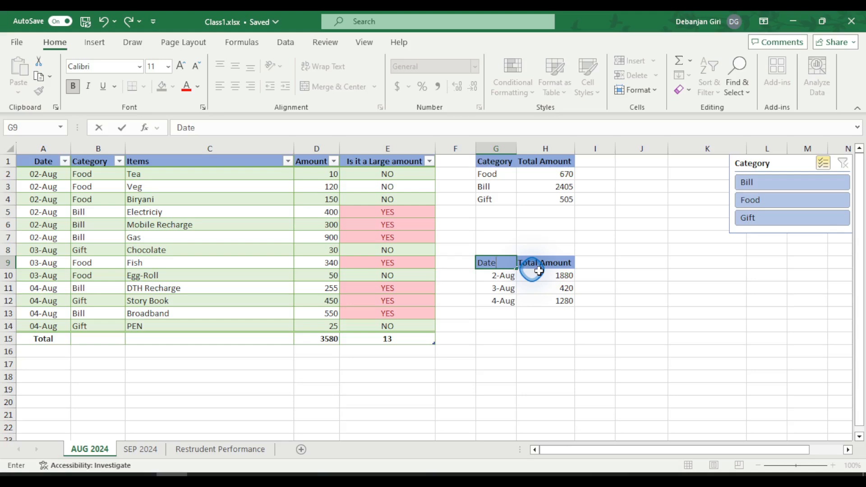
left_click(640, 301)
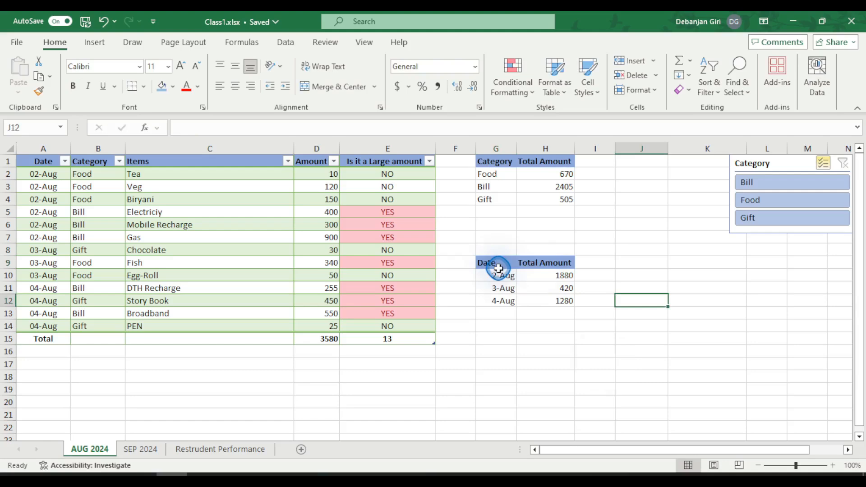
- Insert the recommended Line chart for the date-wise summary in G9:H12
left_click_drag(498, 269, 564, 301)
left_click(94, 42)
left_click(339, 74)
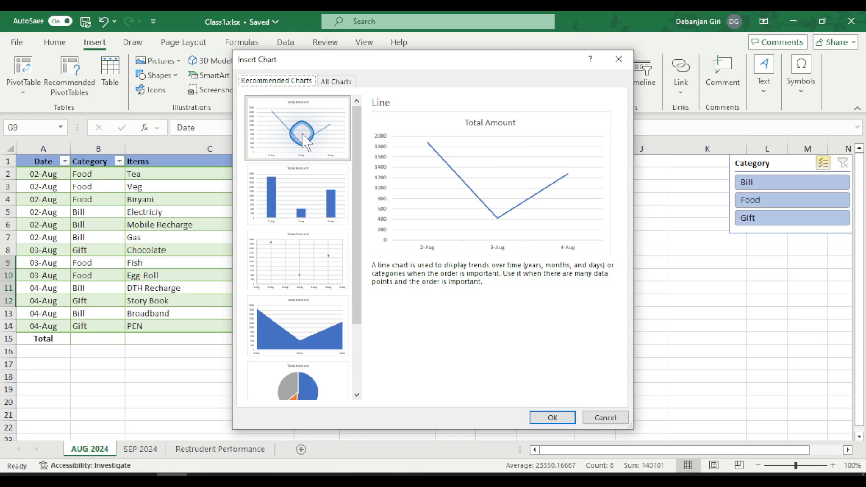
double_click(302, 140)
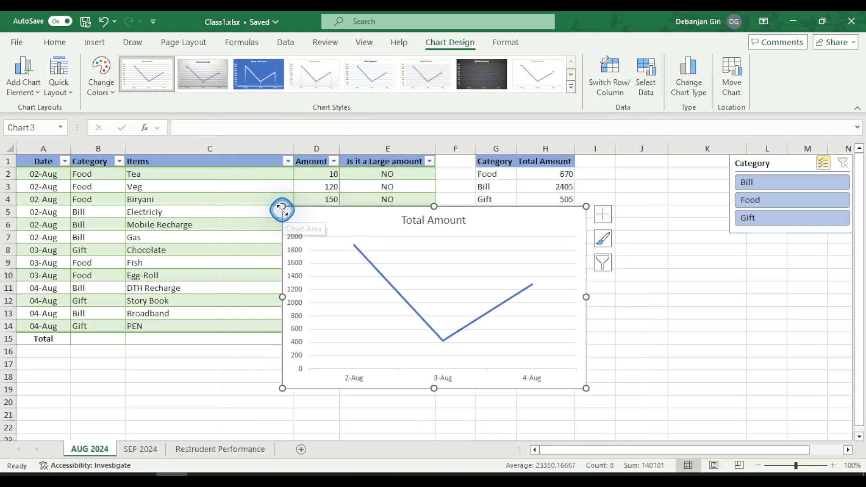
- Shrink the line chart and place it beside the date summary in G9:H12, with data labels shown on its points
left_click_drag(282, 209, 385, 265)
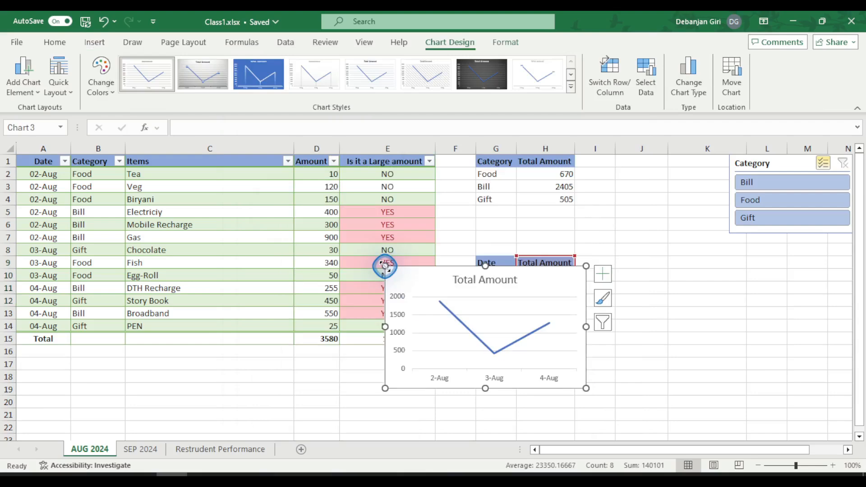
left_click(530, 296)
left_click_drag(530, 292, 740, 283)
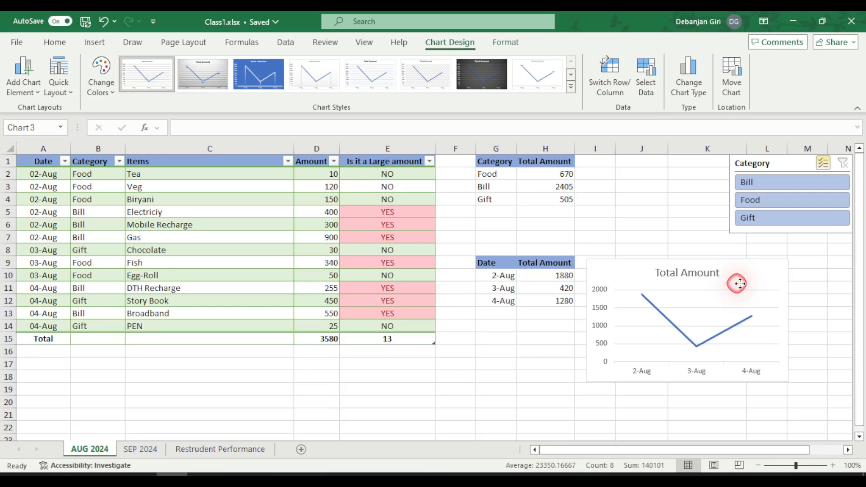
left_click_drag(740, 284, 760, 280)
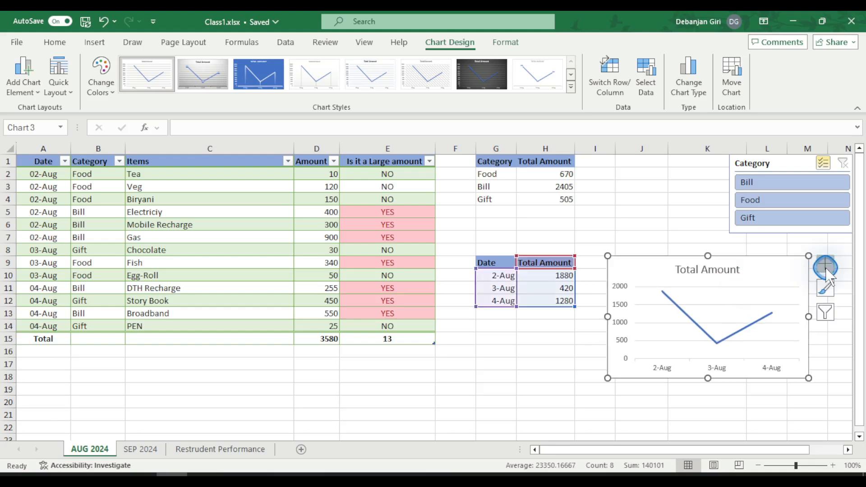
left_click(825, 269)
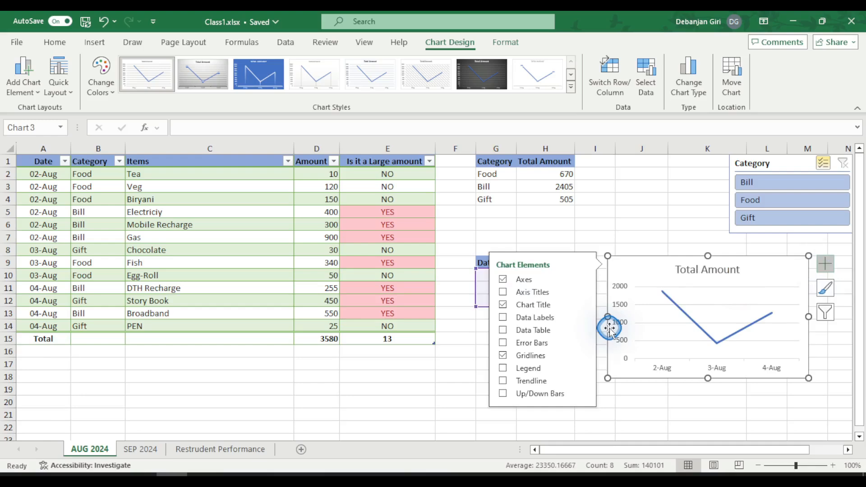
left_click(543, 320)
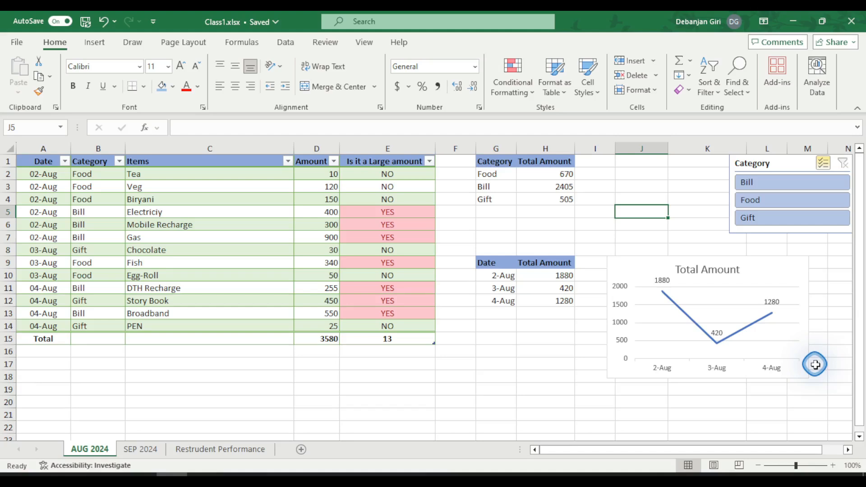
- Delete the Total Amount line chart from the AUG 2024 sheet
left_click(773, 278)
key("Delete")
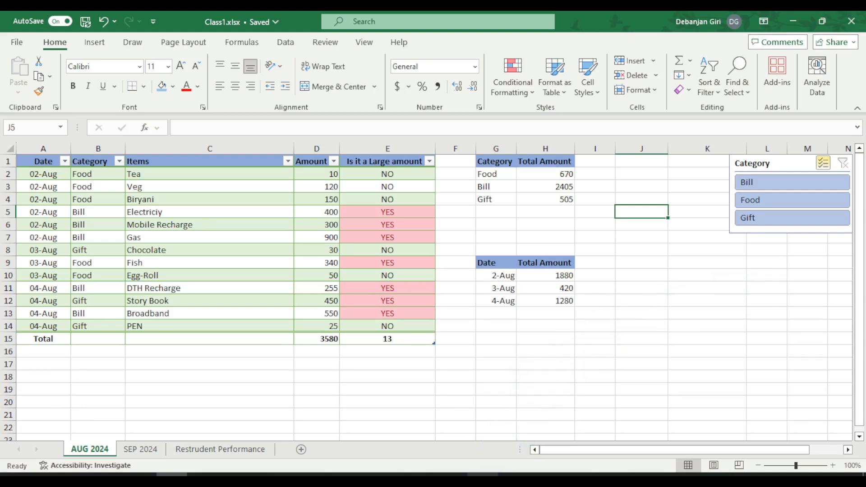
- Switch to the Chrome browser and search Google for "most use excel formula"
left_click(484, 478)
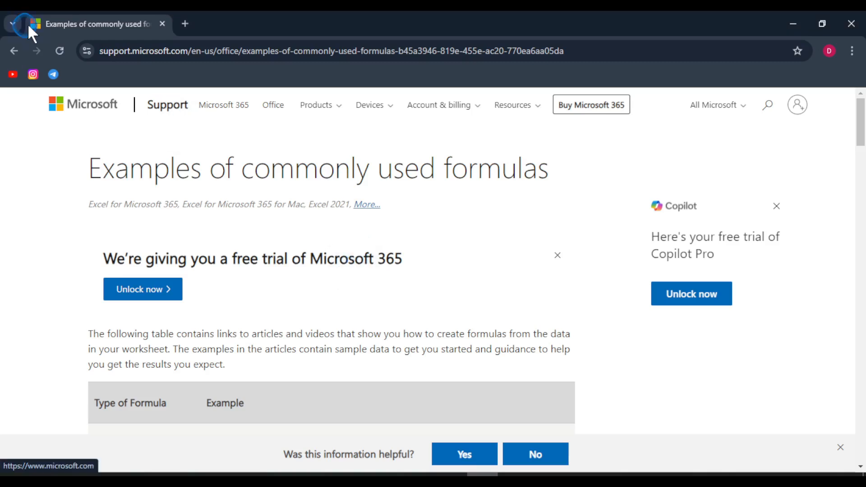
left_click(133, 50)
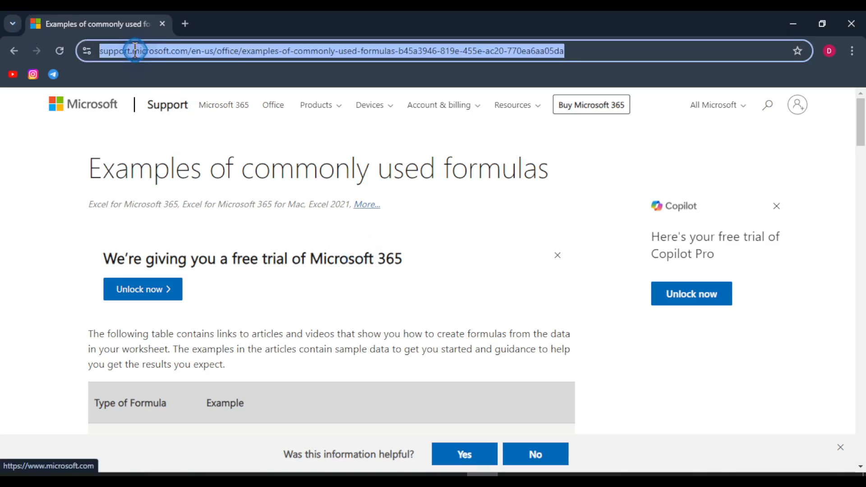
type("most use excel formula")
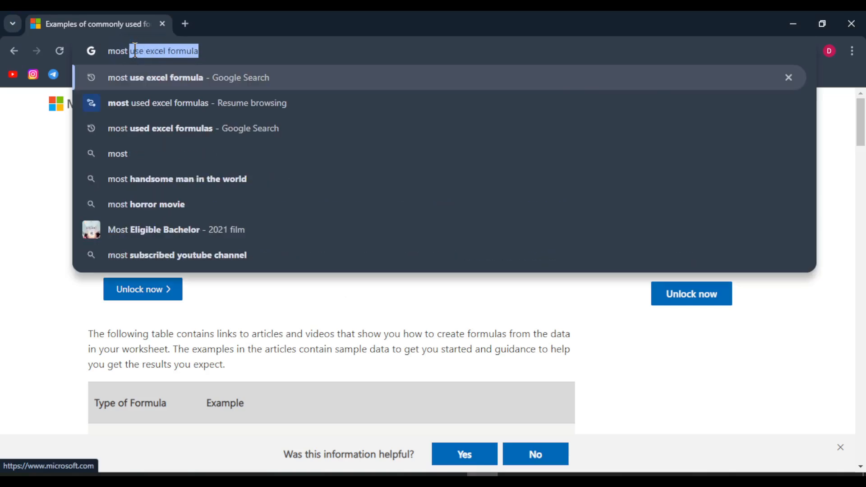
left_click(170, 78)
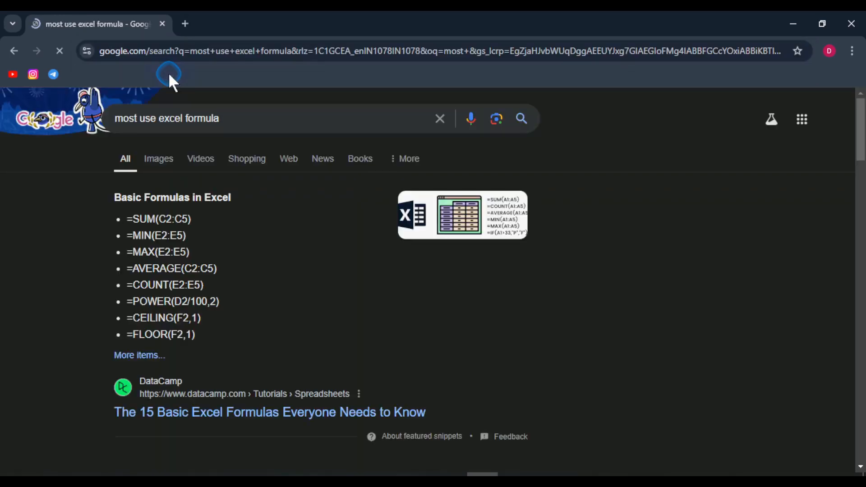
- Open the Microsoft Support result "Examples of commonly used formulas" and look through its table of formula types
scroll(263, 291, "down", 8)
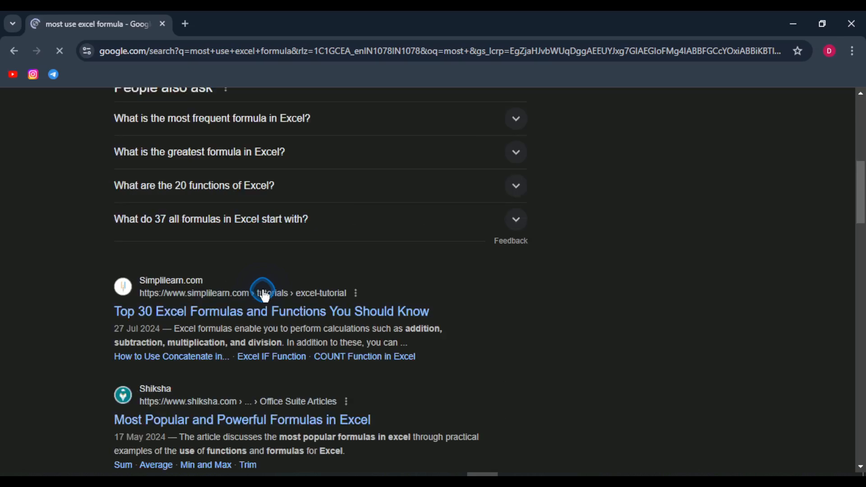
scroll(265, 296, "down", 4)
scroll(263, 292, "down", 1)
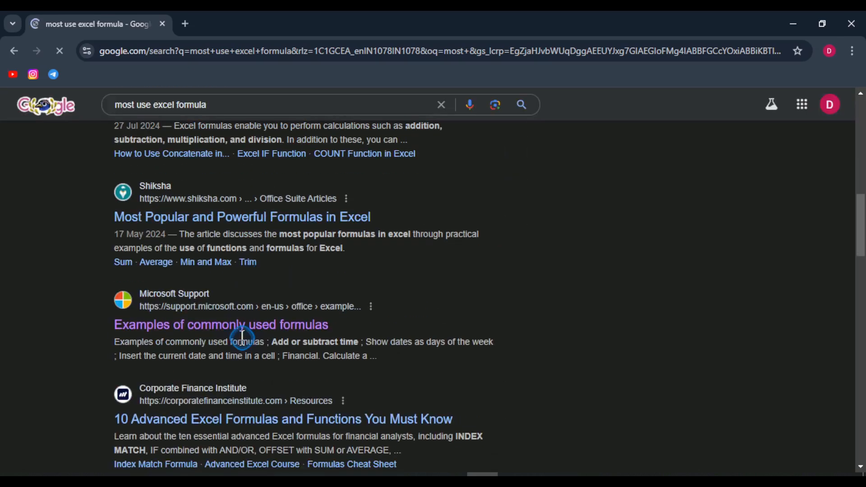
left_click(247, 334)
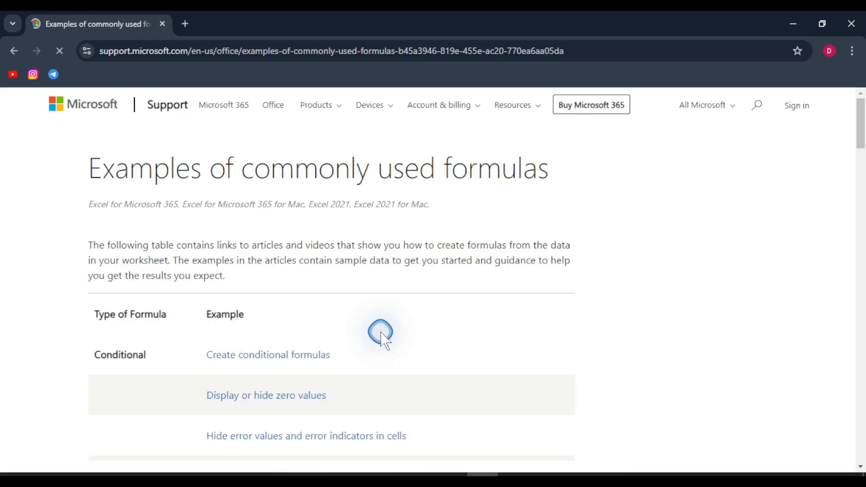
scroll(381, 334, "down", 5)
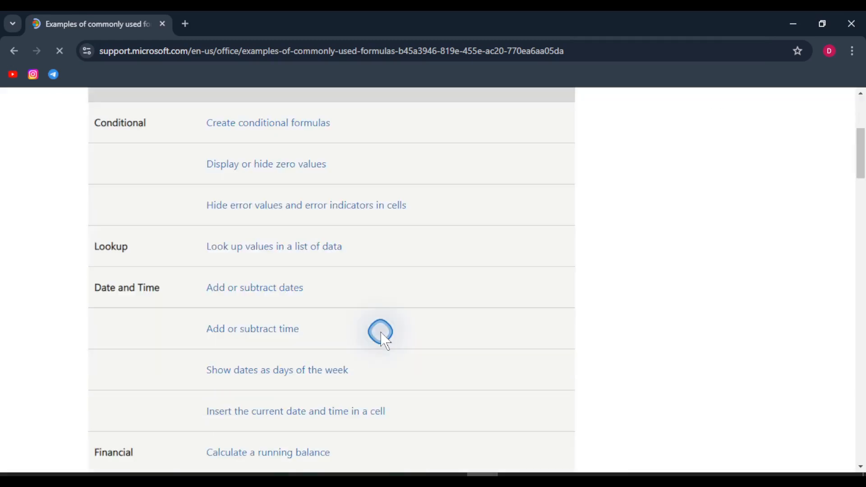
scroll(381, 335, "down", 1)
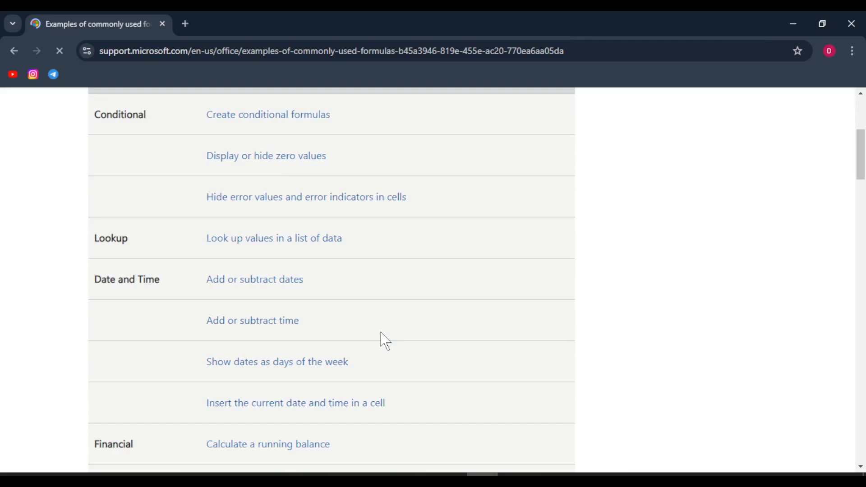
- Read the EDATE function example in the "Add or subtract dates" support article and return to the Class1.xlsx workbook in Excel
left_click(321, 289)
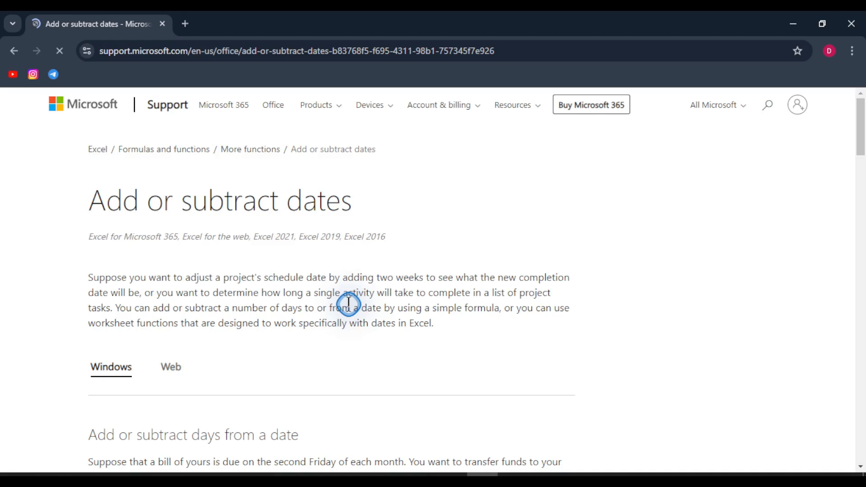
scroll(351, 308, "down", 15)
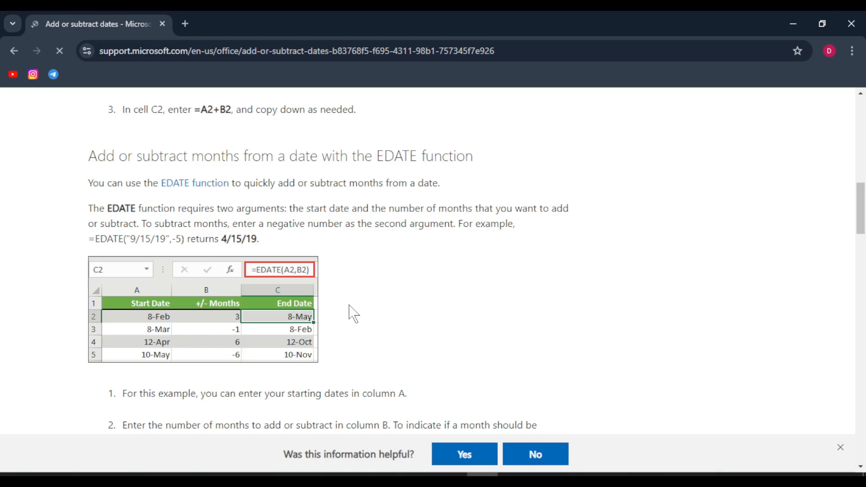
scroll(354, 313, "down", 2)
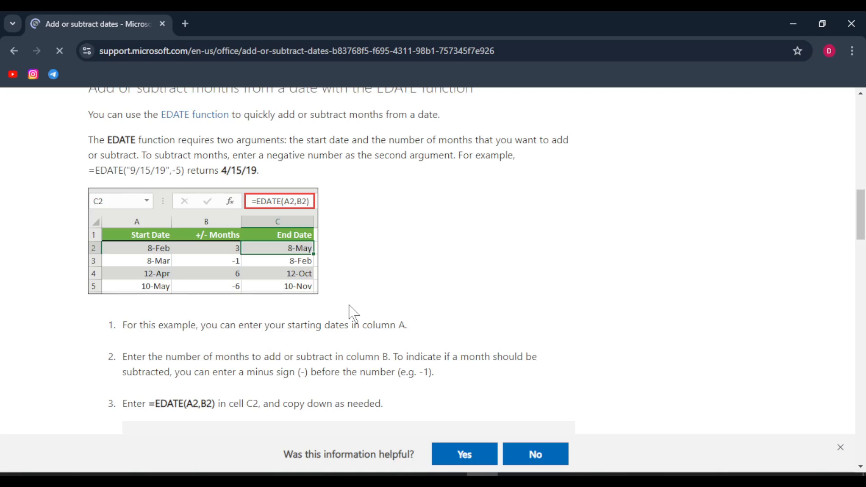
left_click(377, 244)
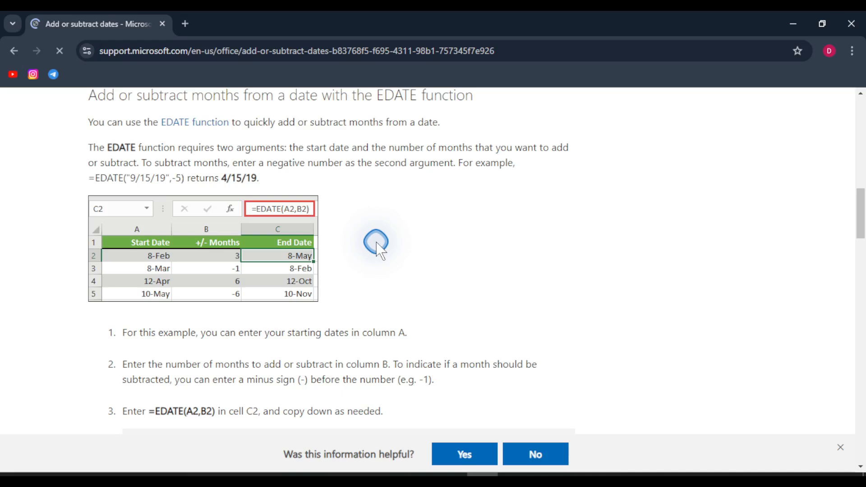
scroll(377, 244, "up", 10)
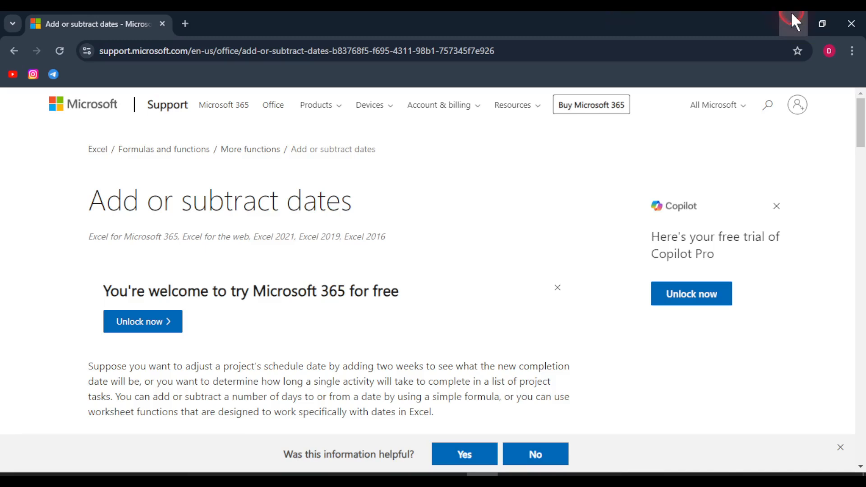
left_click(792, 13)
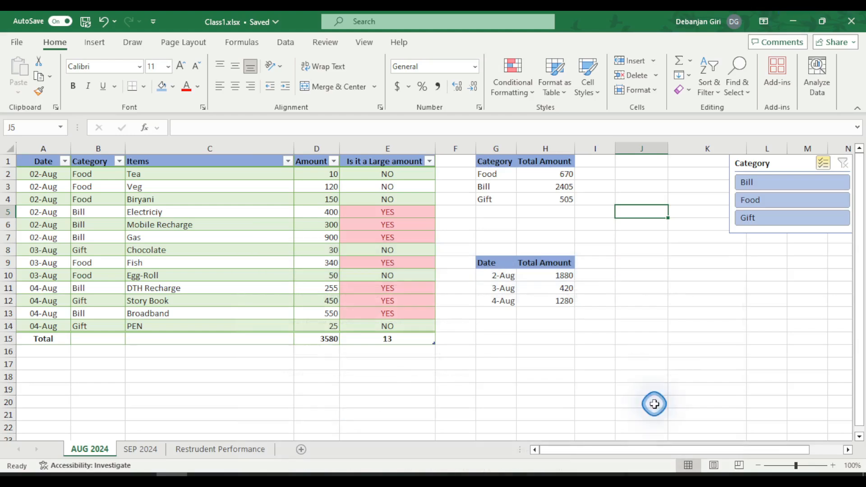